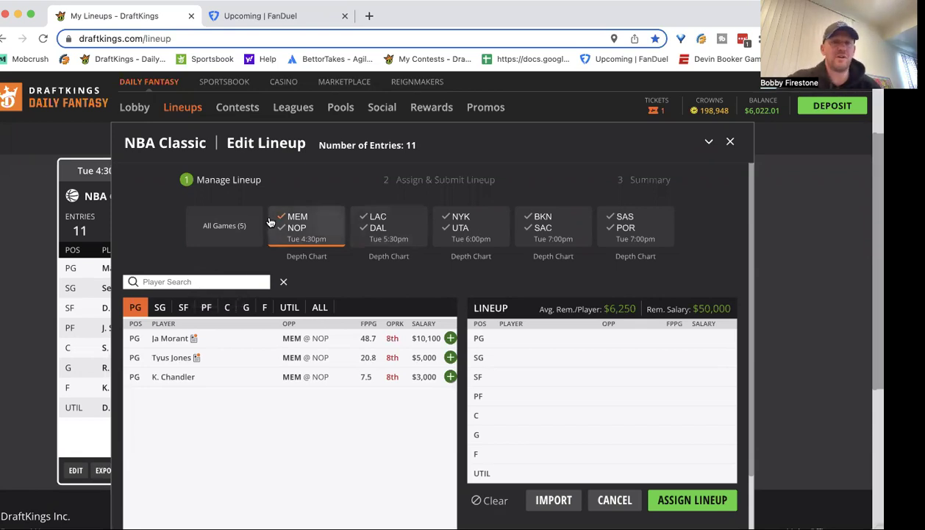
Examine John Konchar's game log from the Memphis small forwards, including older games, and return to the player list.
click(189, 308)
click(184, 379)
click(445, 231)
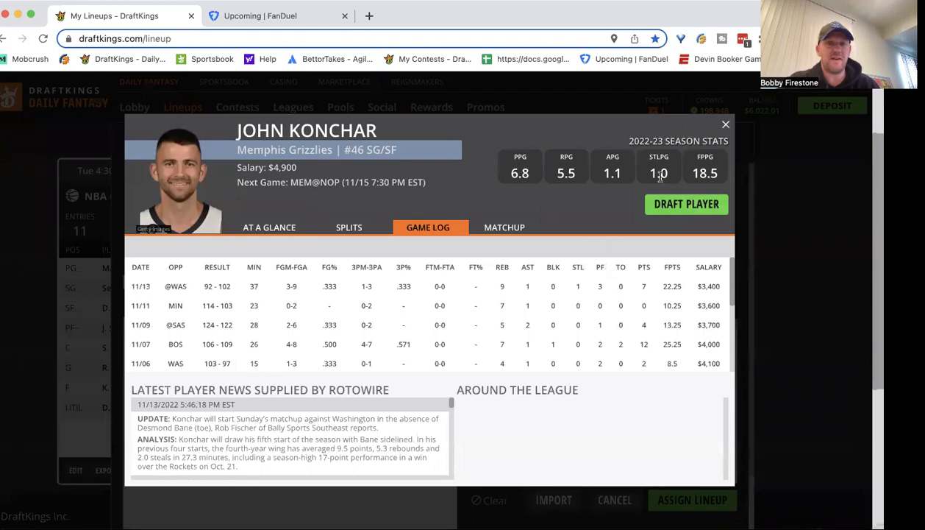
scroll(598, 265, down, 5)
scroll(598, 265, up, 5)
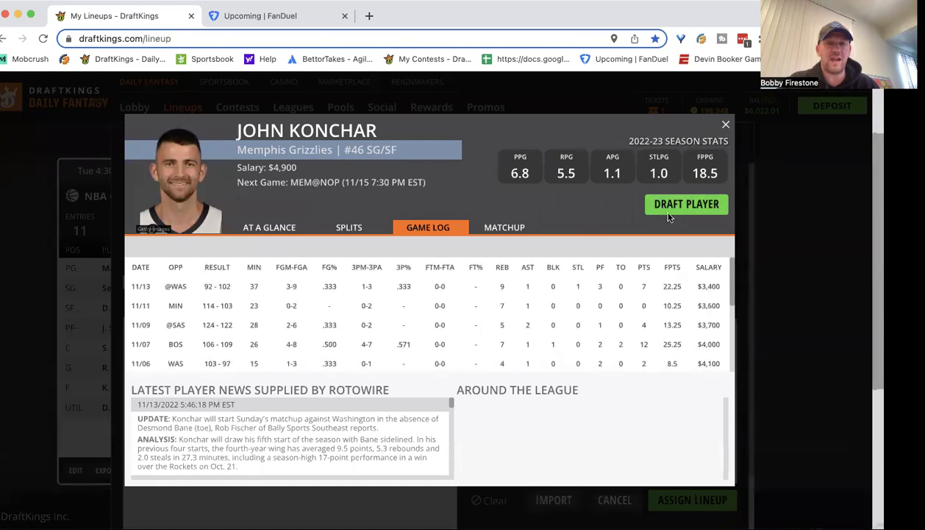
click(726, 125)
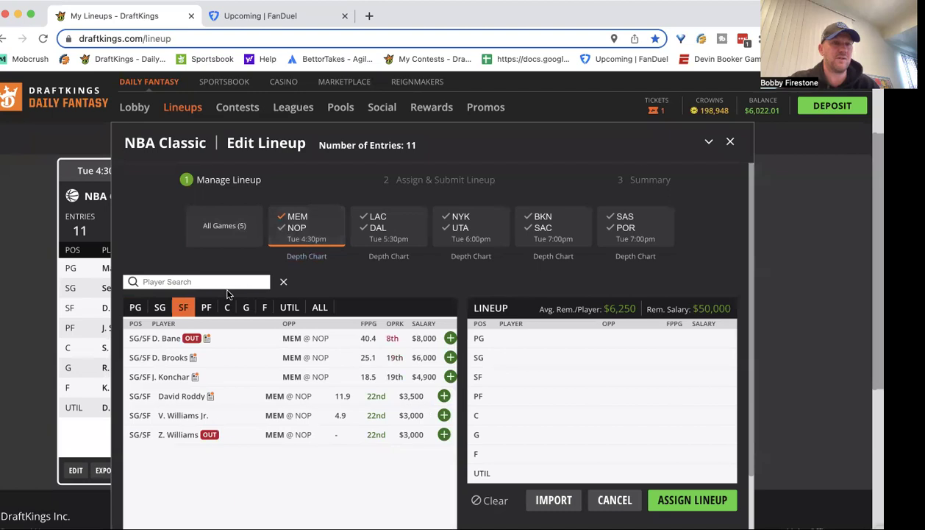
Review Dillon Brooks's game log from the Memphis shooting guards and return to the player list.
click(160, 306)
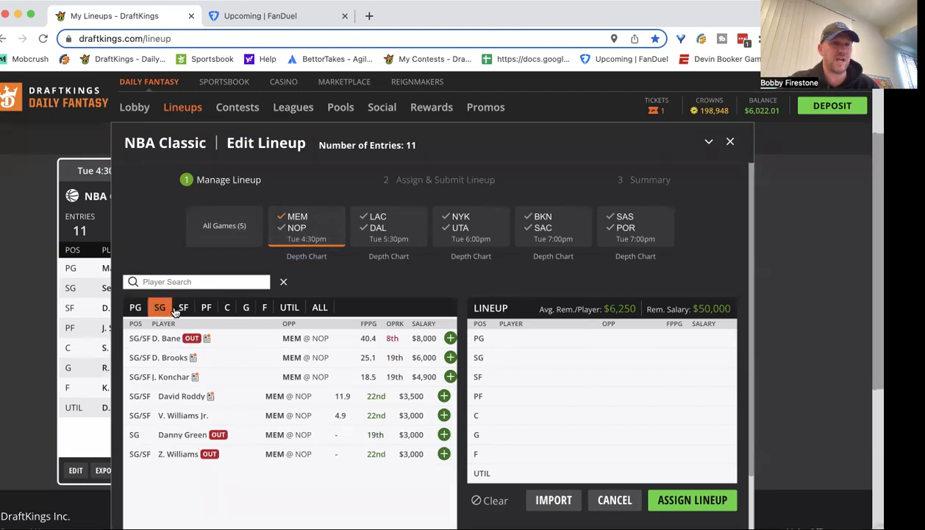
click(180, 358)
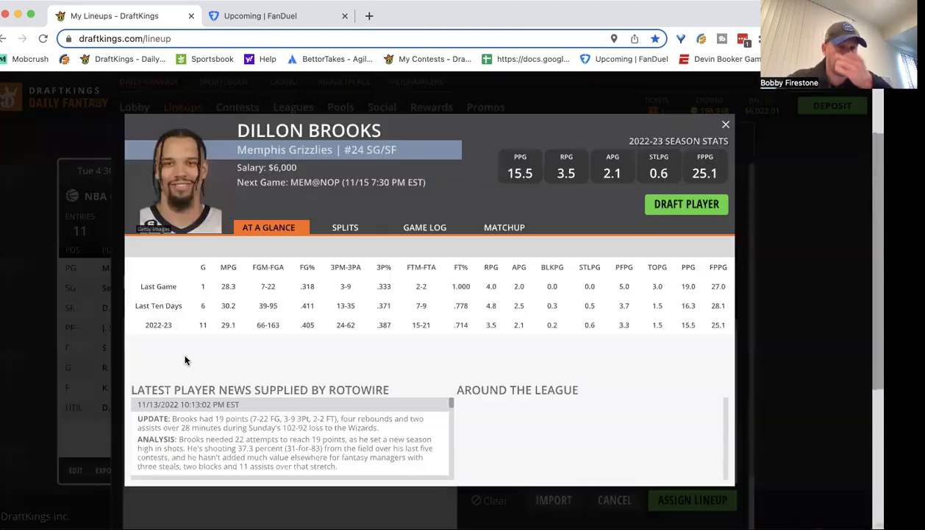
click(431, 231)
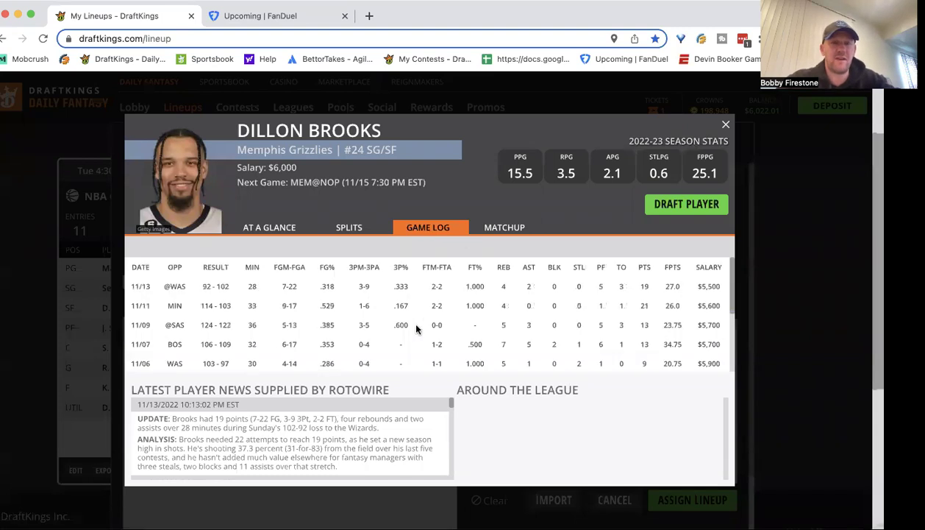
scroll(580, 271, down, 3)
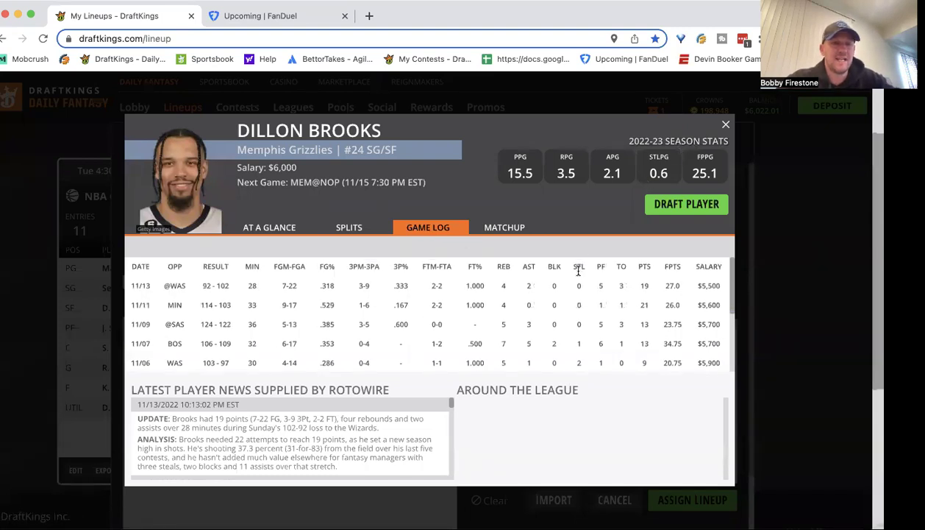
scroll(699, 294, up, 3)
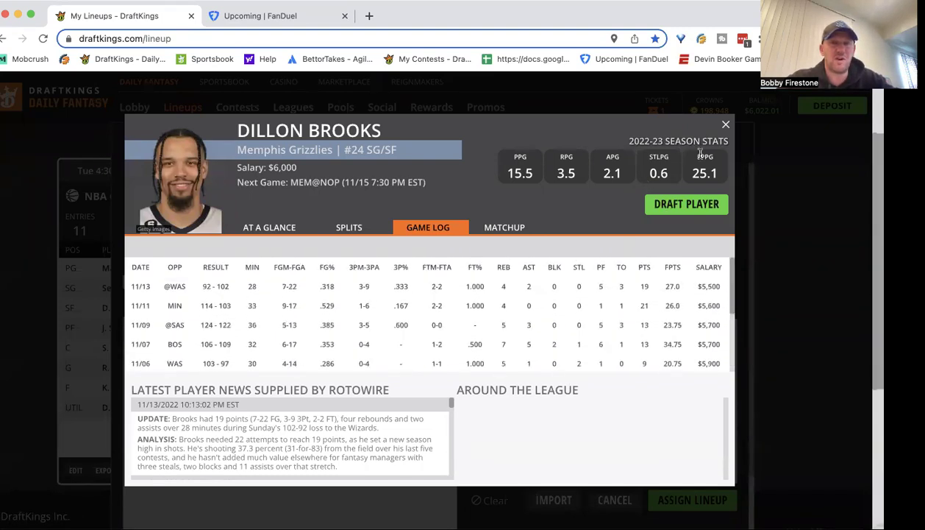
click(724, 125)
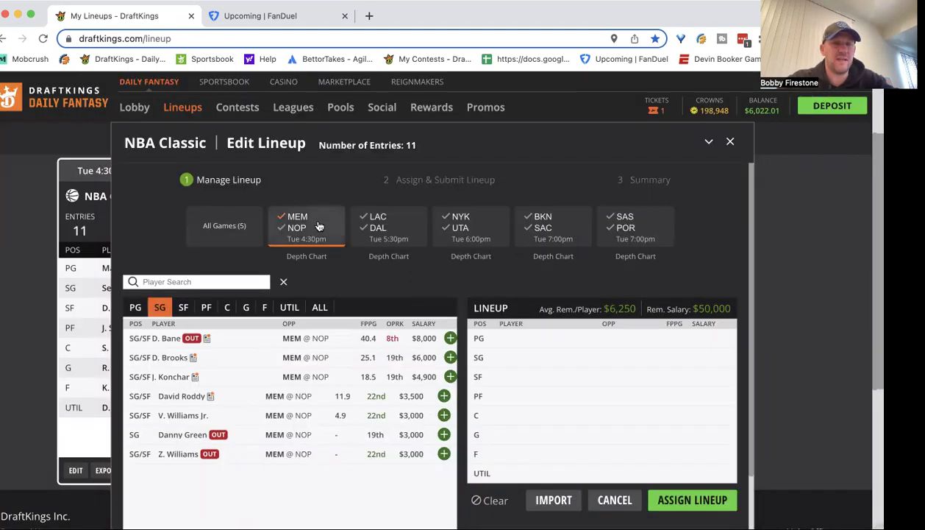
Look through the Memphis power forwards and centers, and check center Steven Adams's game log.
click(205, 307)
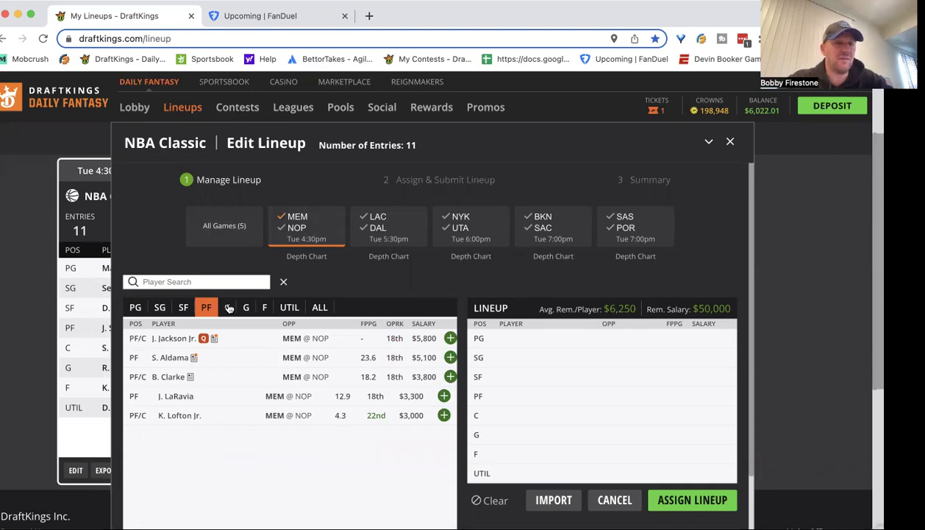
click(229, 307)
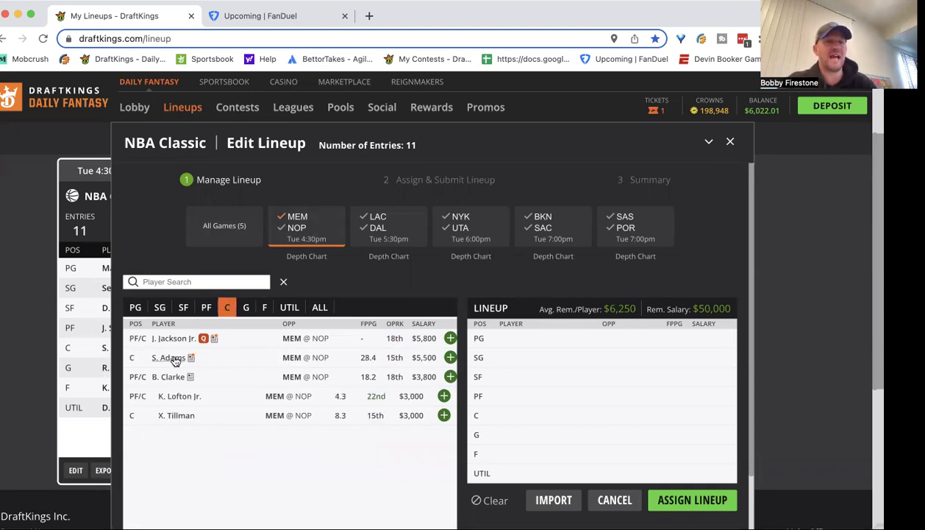
click(168, 357)
click(433, 231)
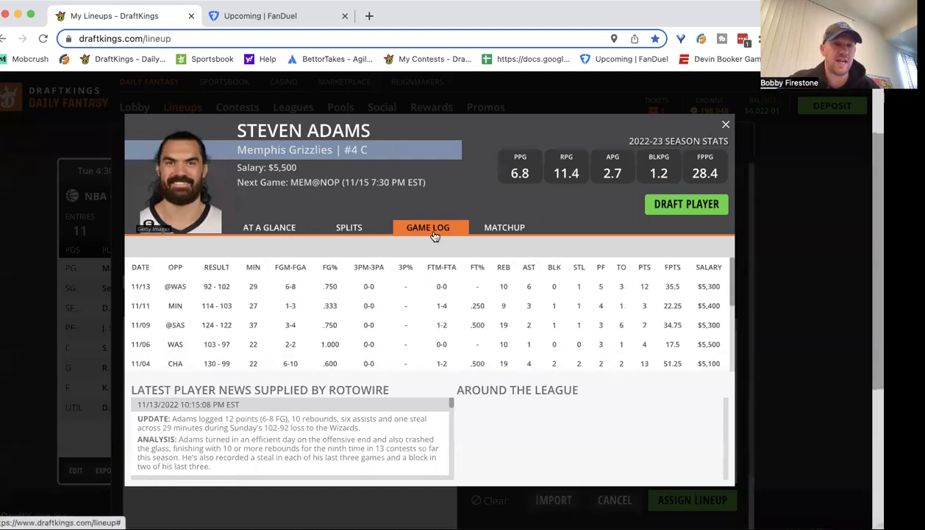
click(725, 126)
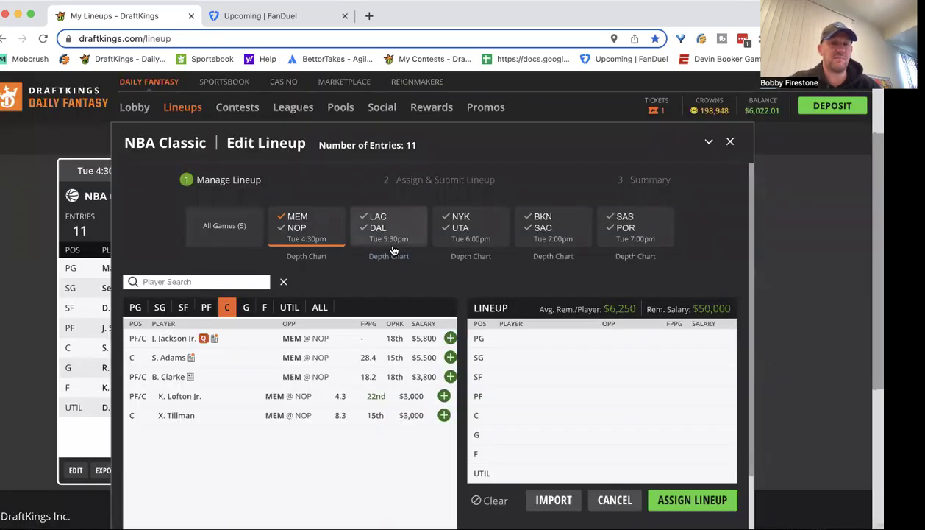
Filter the player pool to New Orleans only and examine its centers, power forwards, small forwards, shooting guards and point guards.
click(281, 228)
click(281, 217)
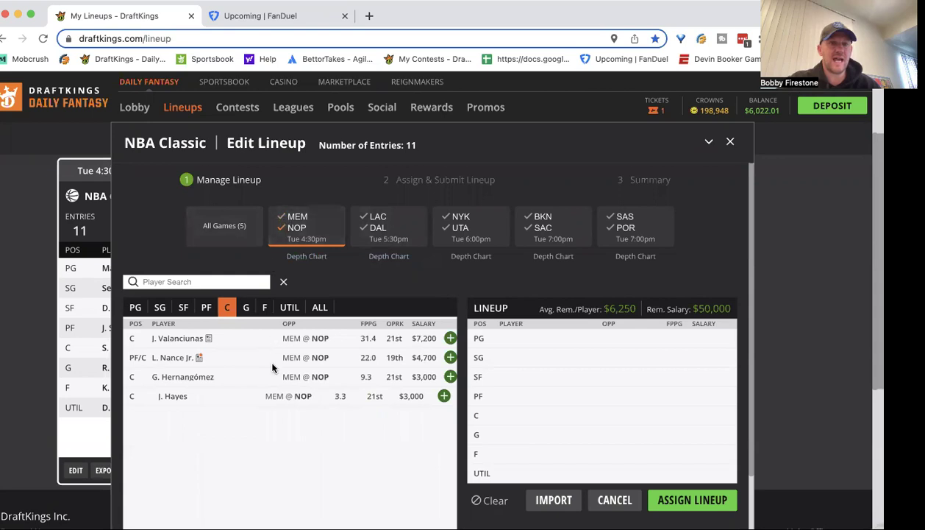
click(207, 307)
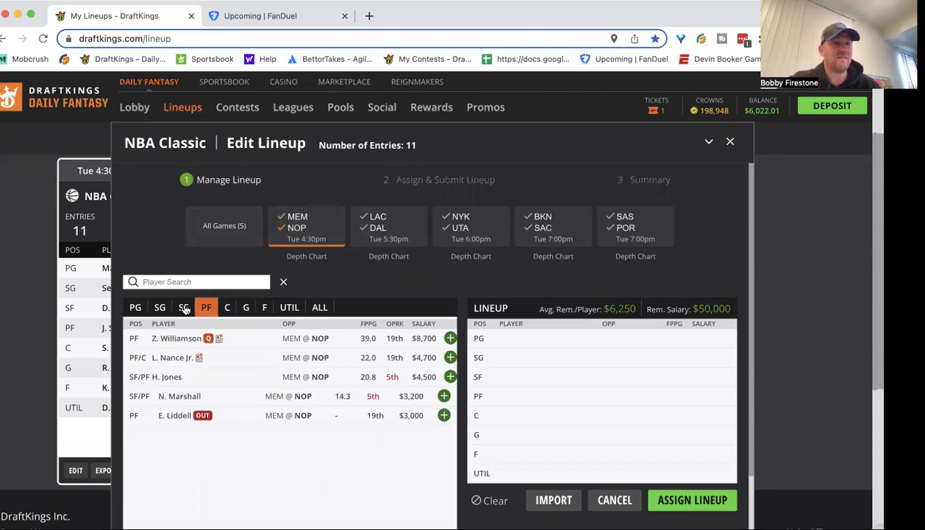
click(184, 307)
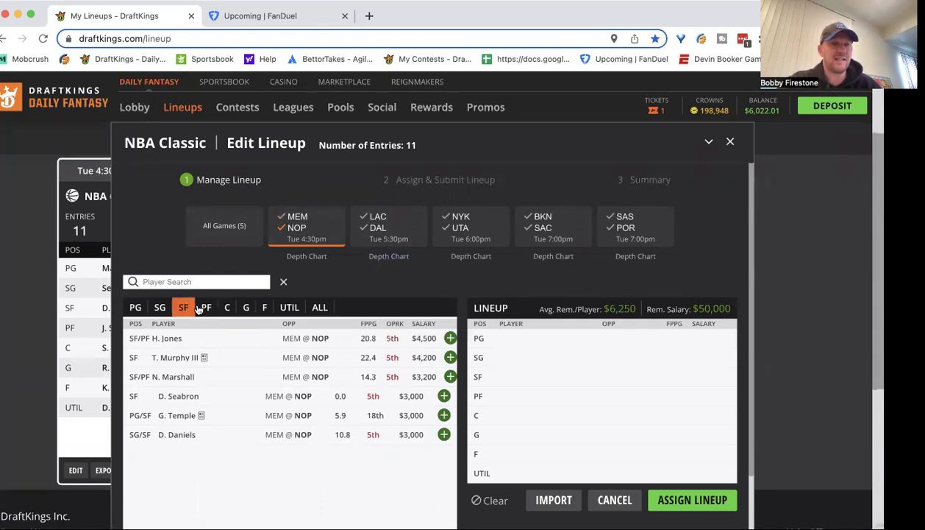
click(199, 308)
click(183, 308)
click(161, 307)
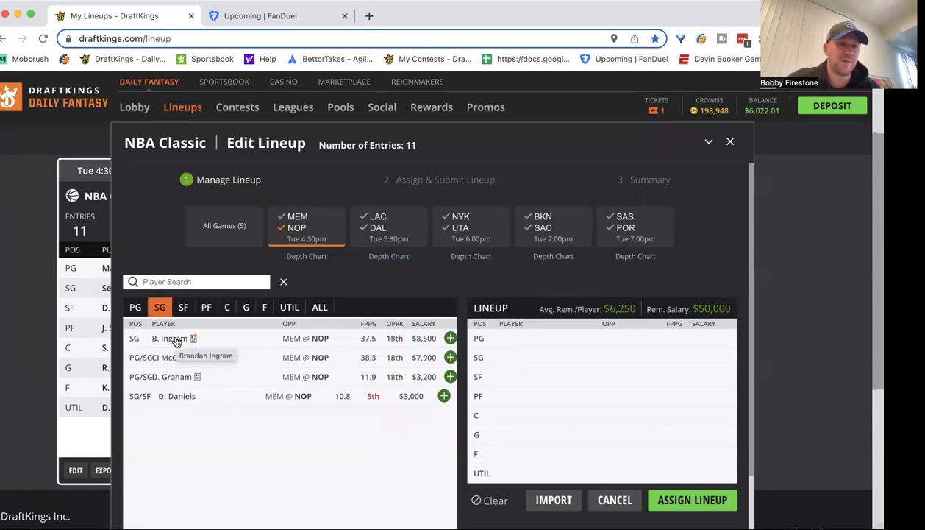
click(136, 308)
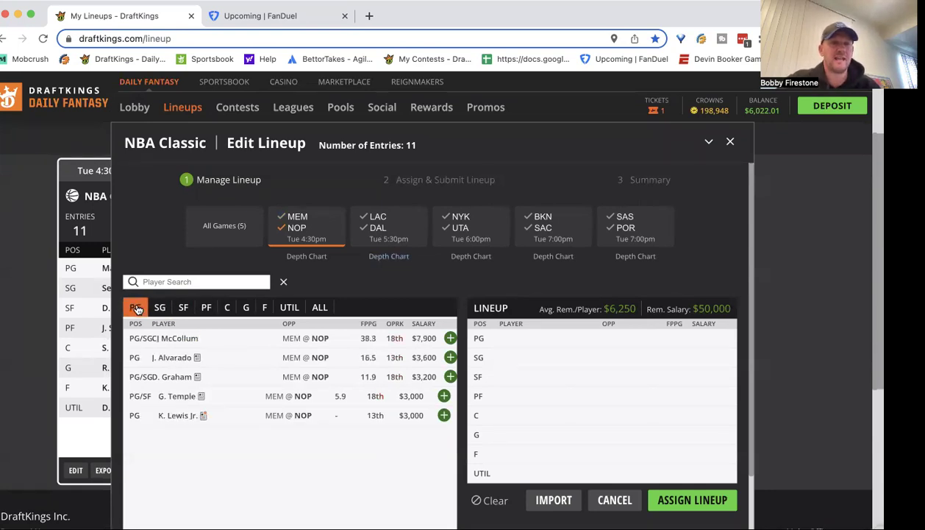
Examine Herbert Jones's game log from the New Orleans small forwards and return to the player list.
click(179, 307)
click(173, 339)
click(431, 229)
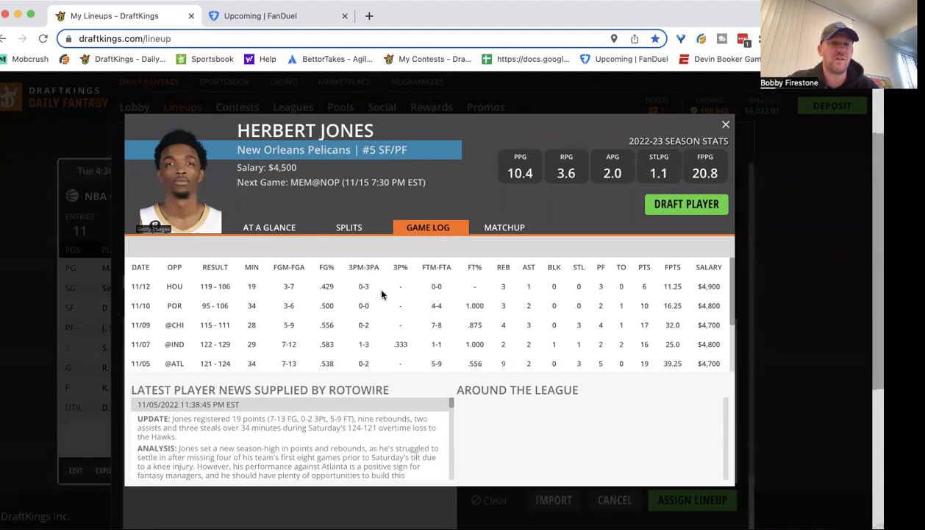
scroll(380, 298, down, 2)
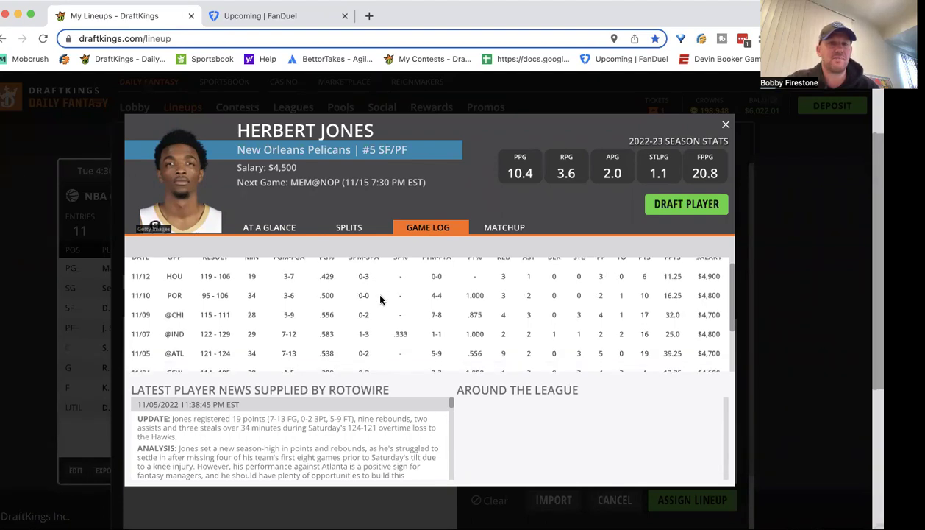
scroll(380, 298, up, 3)
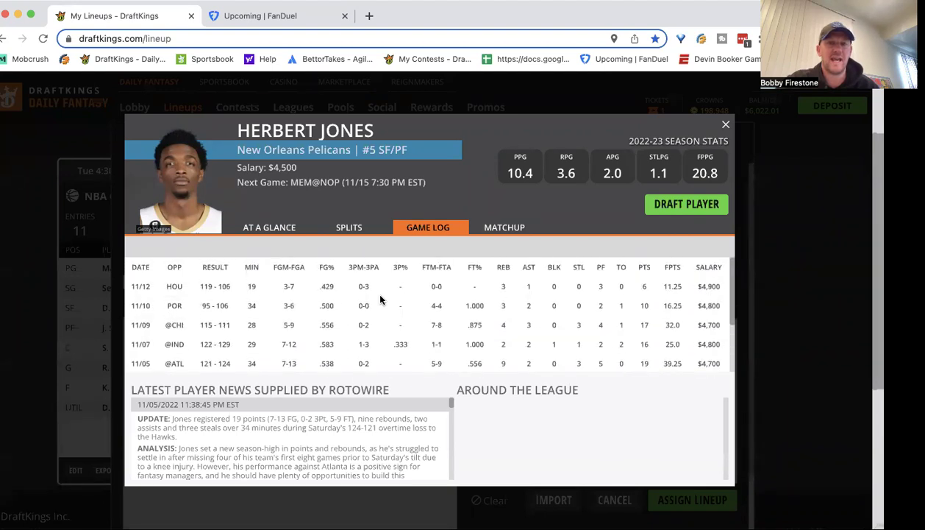
click(725, 127)
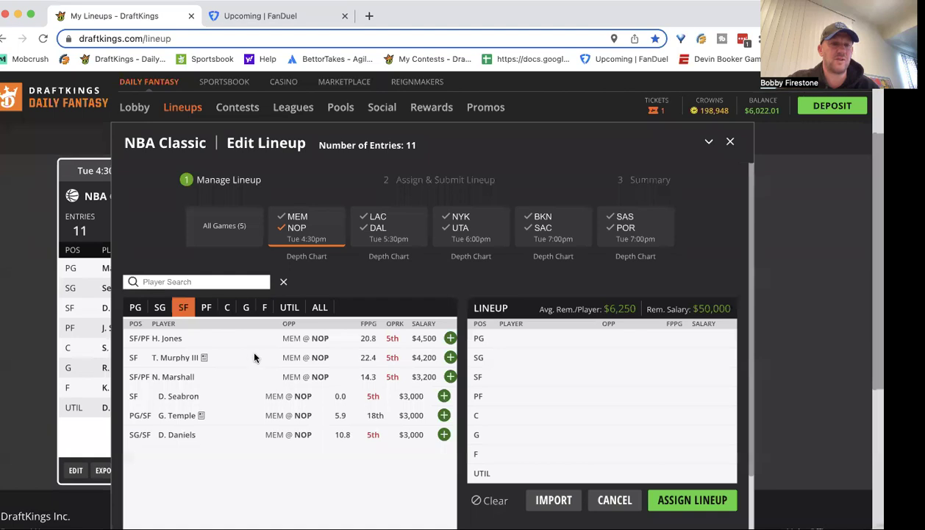
Replace the New Orleans filter with LAC and examine its guards, forwards and centers by position.
click(286, 230)
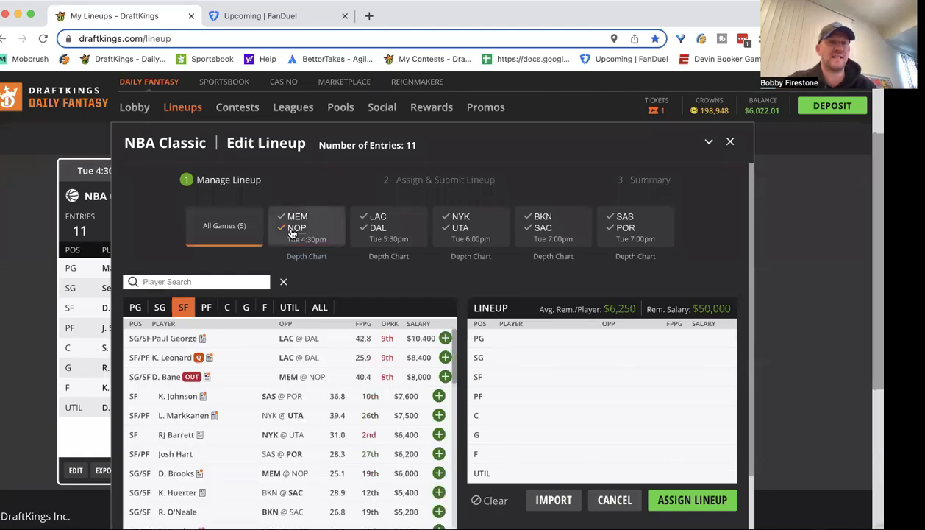
click(369, 218)
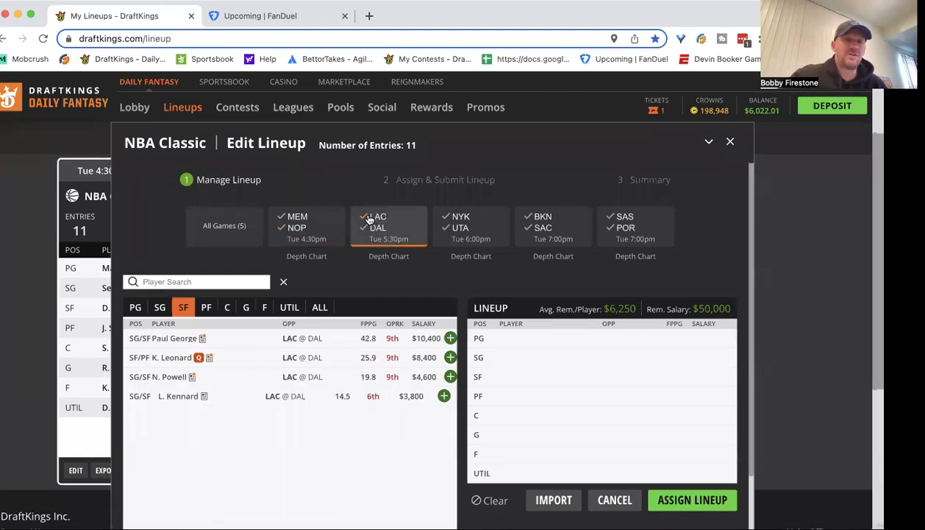
click(160, 308)
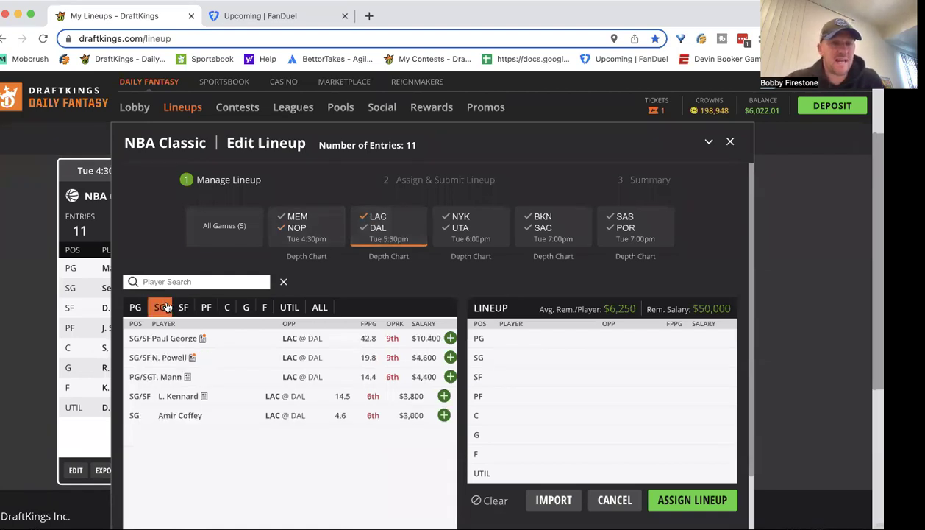
click(134, 308)
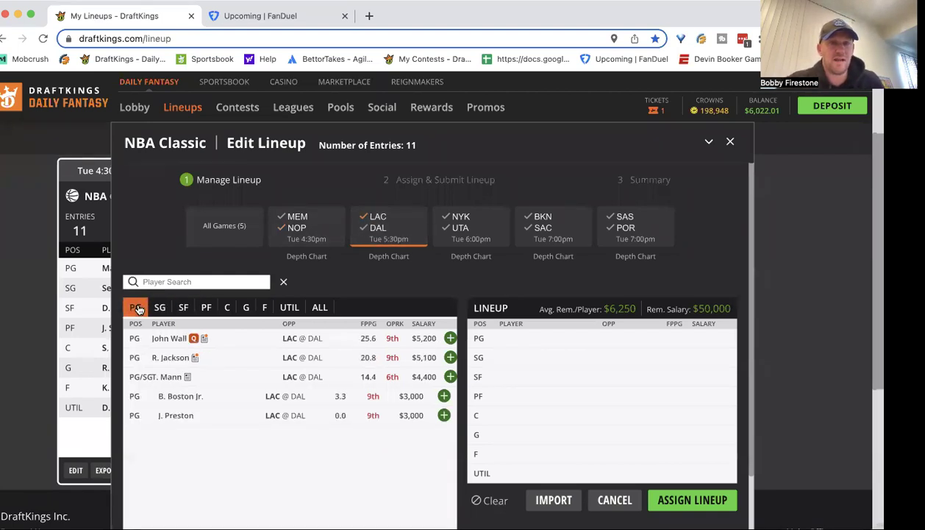
click(184, 309)
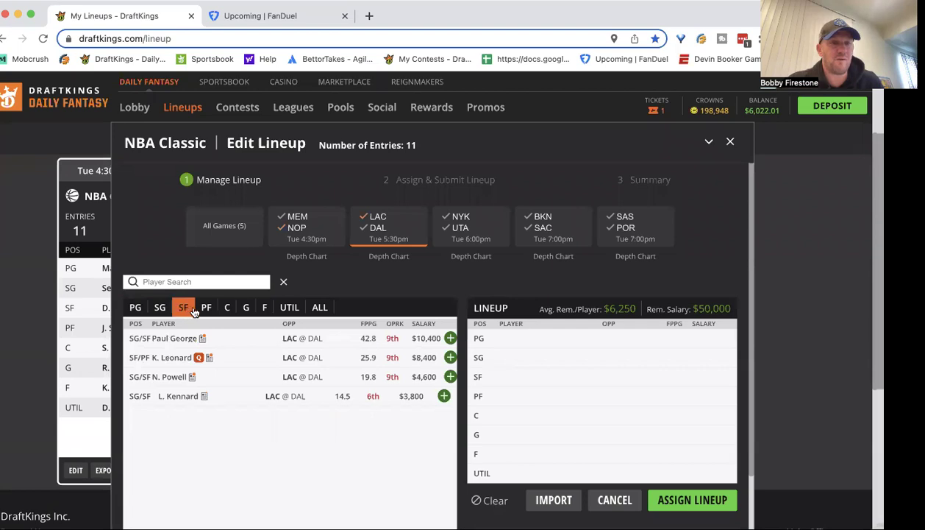
click(163, 308)
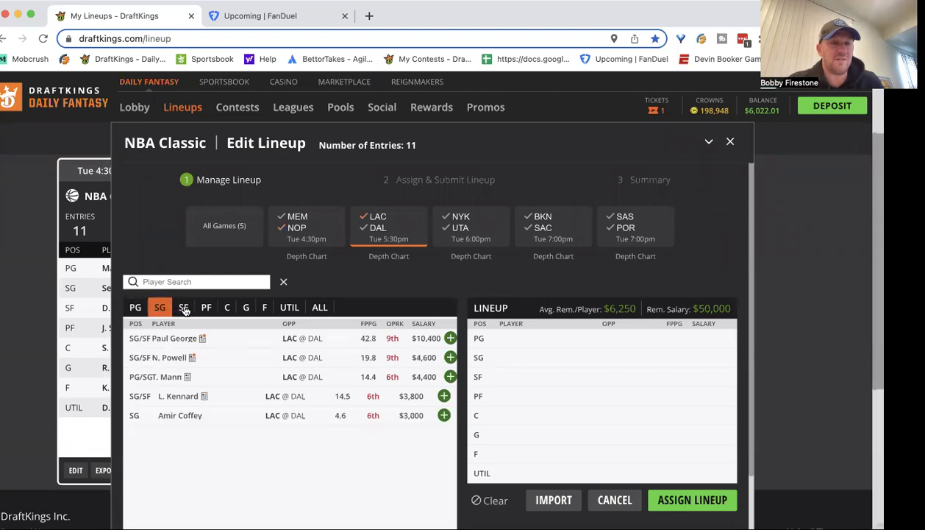
click(203, 309)
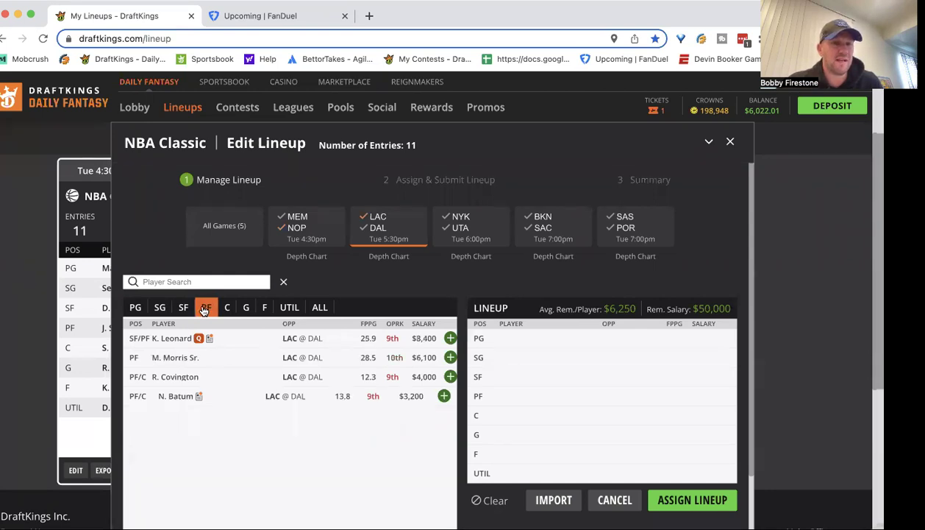
click(229, 309)
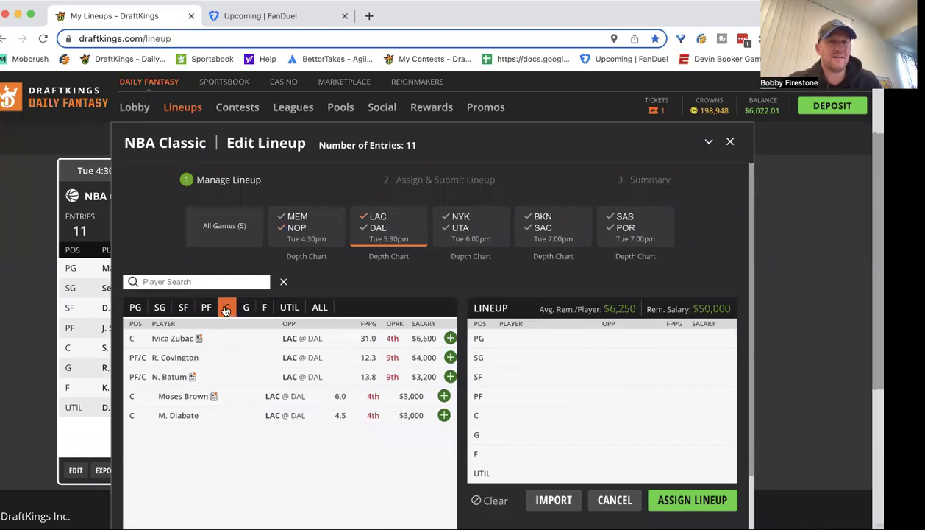
Switch the team filter from LAC to DAL, view its point and shooting guards, and open S. Dinwiddie's game log.
click(363, 218)
click(368, 229)
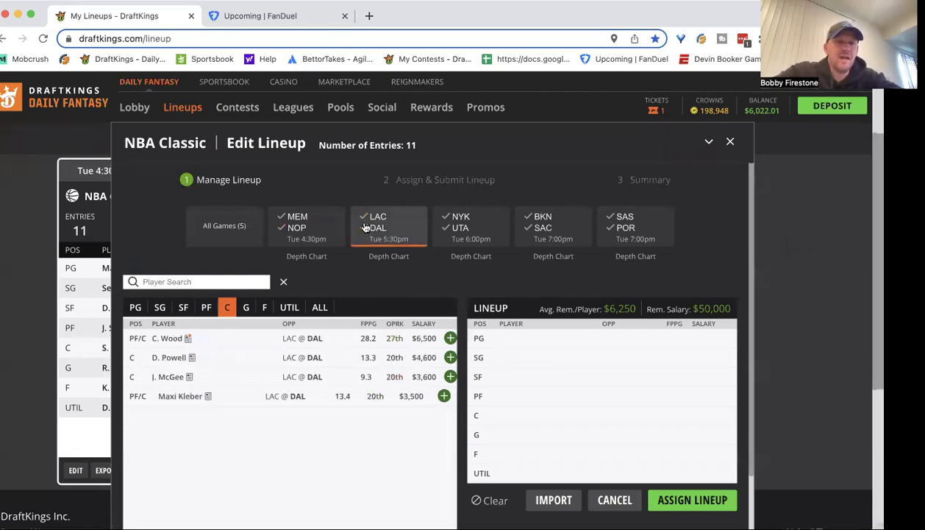
click(135, 307)
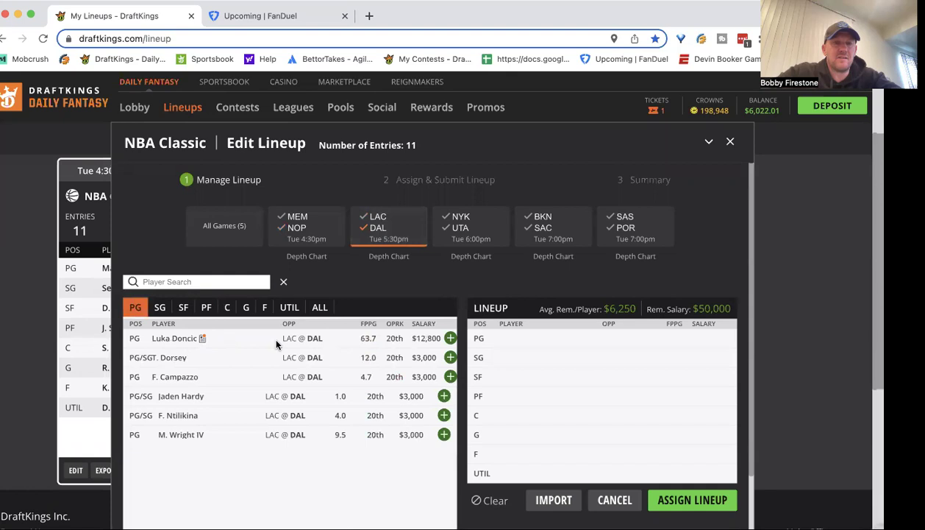
click(163, 307)
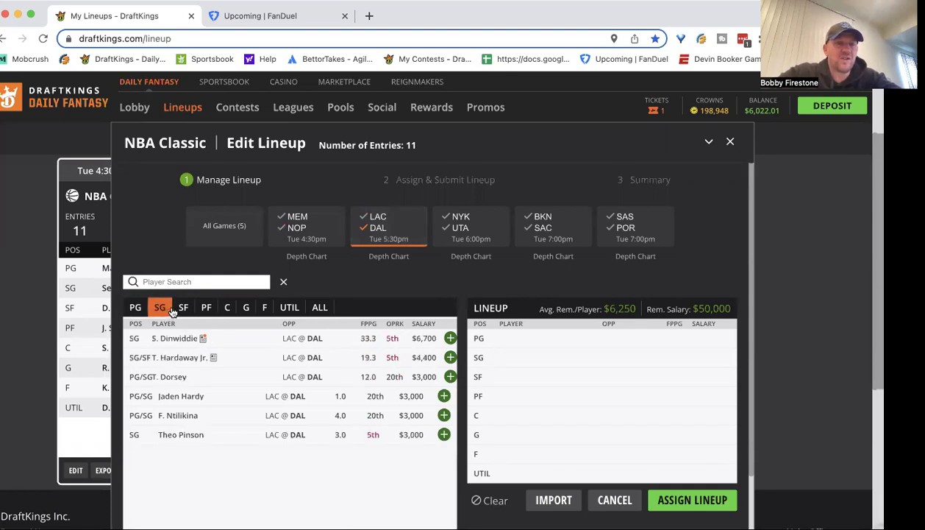
click(188, 337)
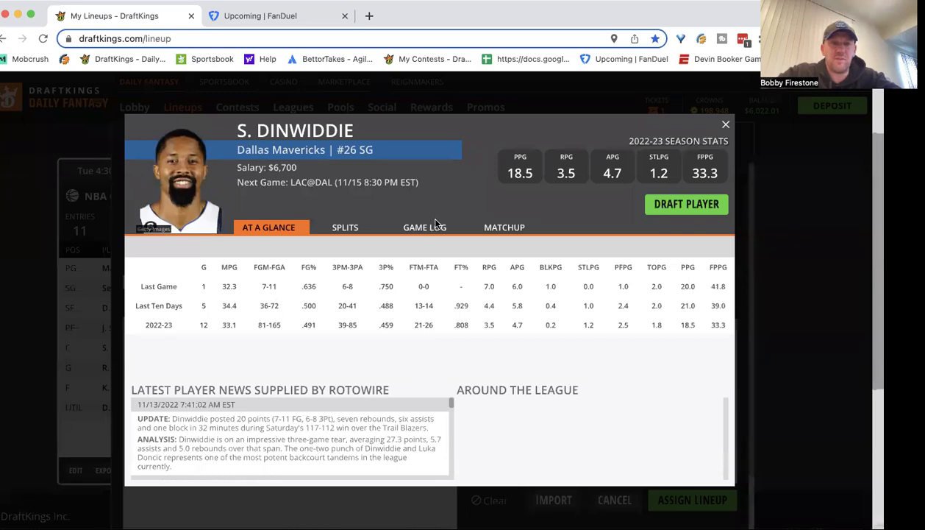
click(434, 230)
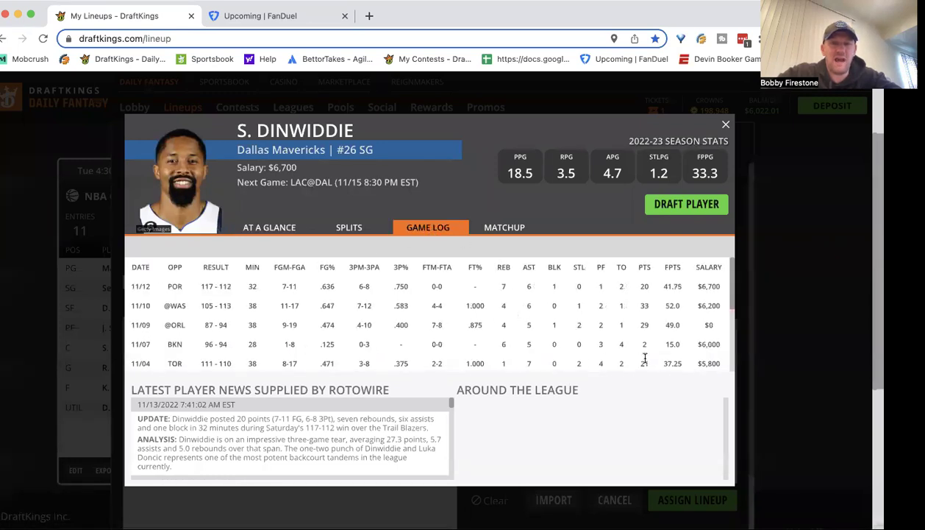
Close S. Dinwiddie's game log and replace the DAL team filter with UTA.
click(724, 125)
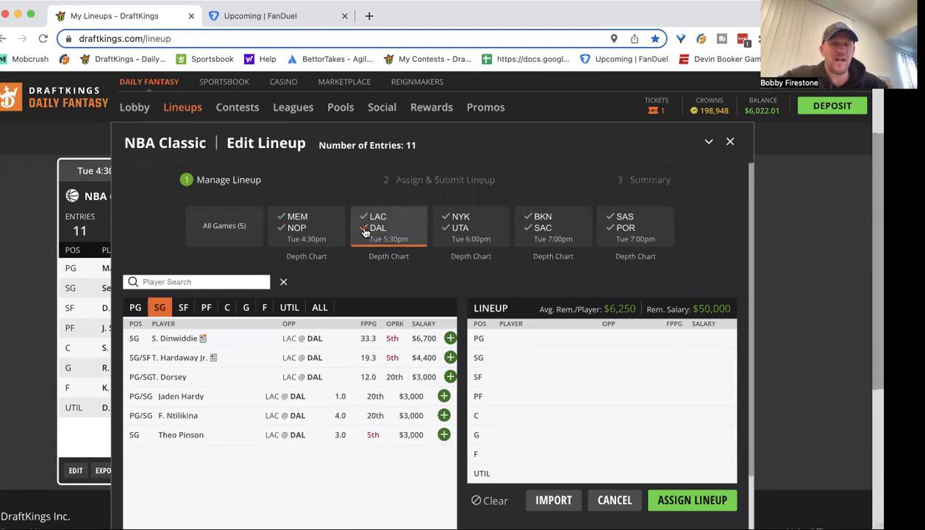
click(366, 232)
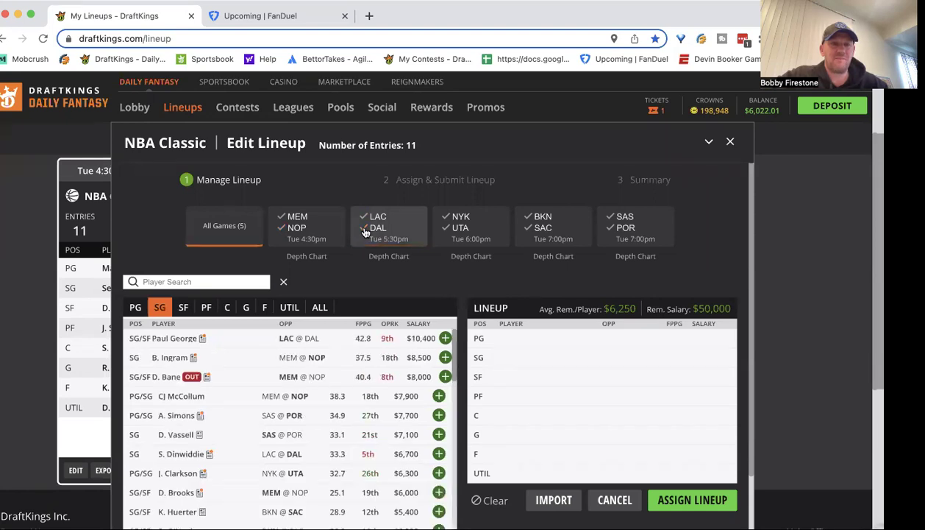
click(462, 219)
click(462, 219)
click(451, 228)
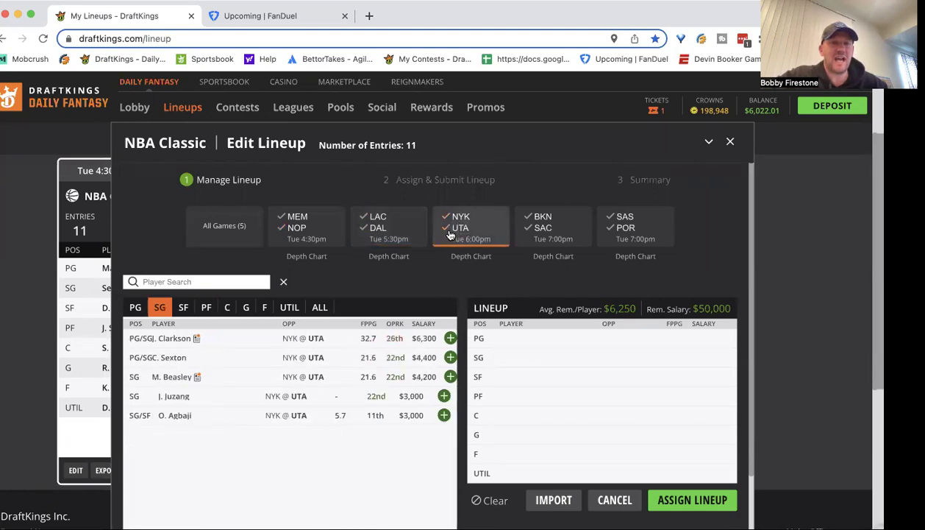
Examine Utah's small forwards, power forwards, centers and point guards.
click(188, 308)
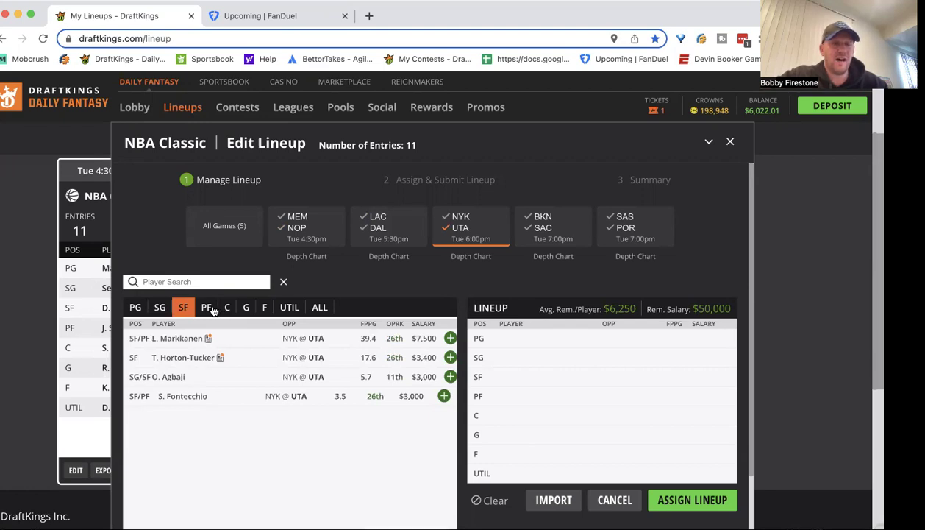
click(211, 308)
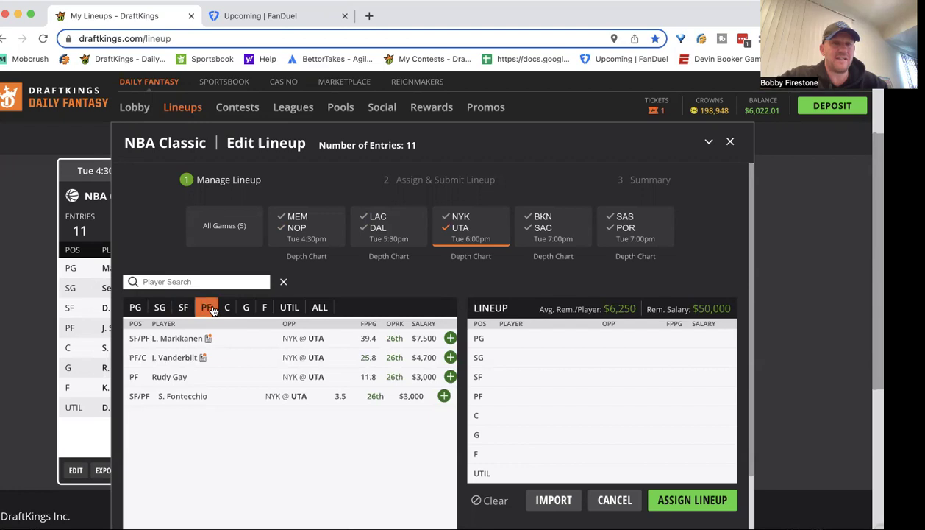
click(226, 309)
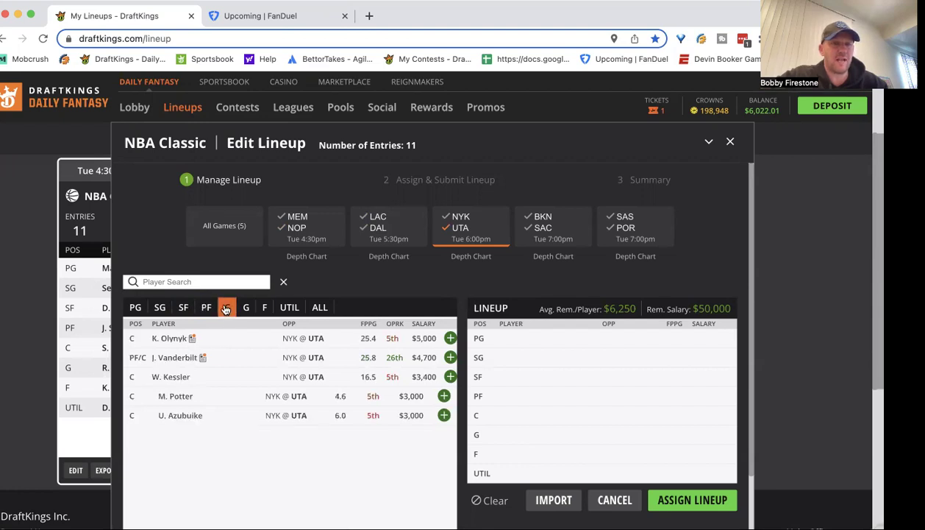
click(136, 308)
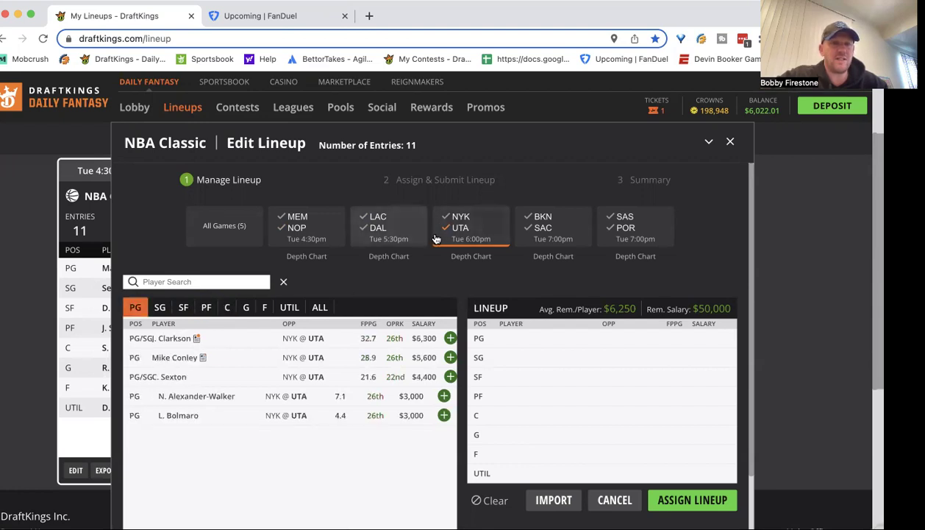
Compare point guards with NYK added to the filter, return to UTA only, and recheck its shooting guards, small forwards and point guards.
click(454, 217)
click(452, 228)
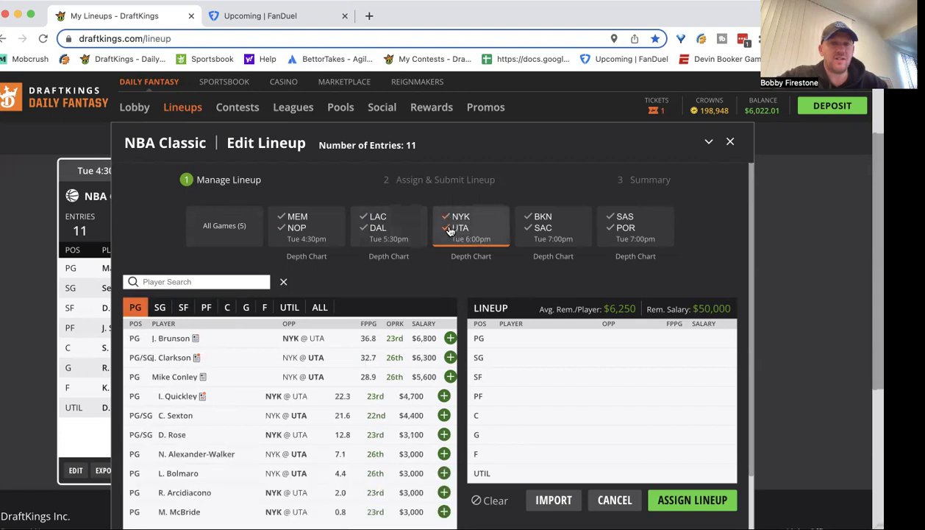
click(452, 228)
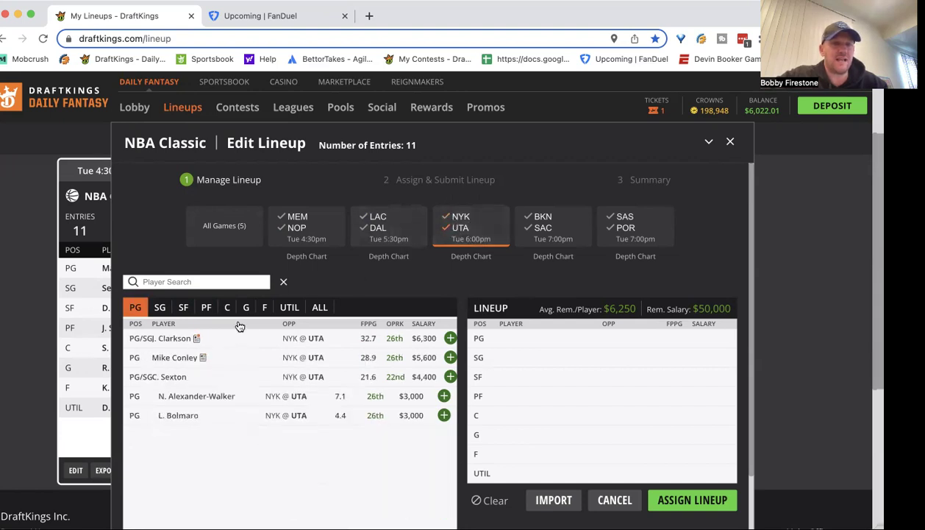
click(160, 308)
click(184, 308)
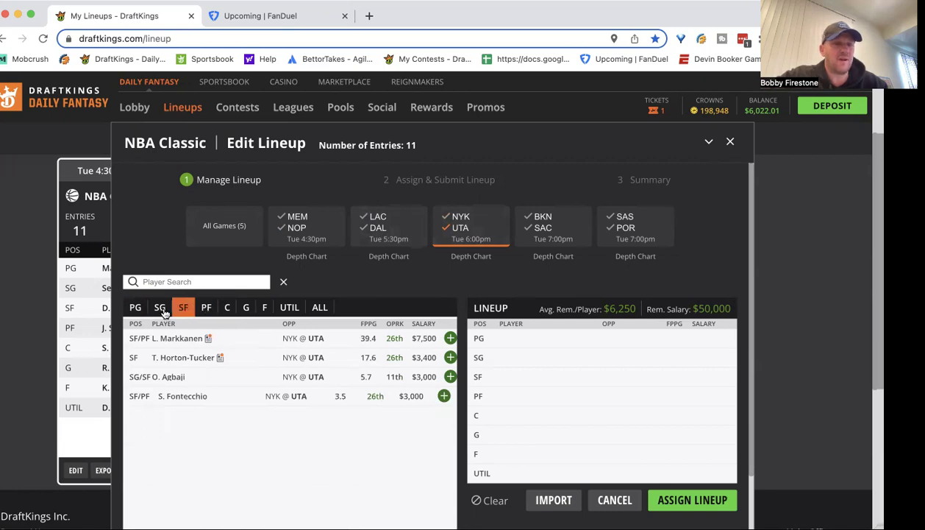
click(136, 307)
Switch the team filter from UTA to NYK and examine its point guards, small forwards and power forwards.
click(452, 227)
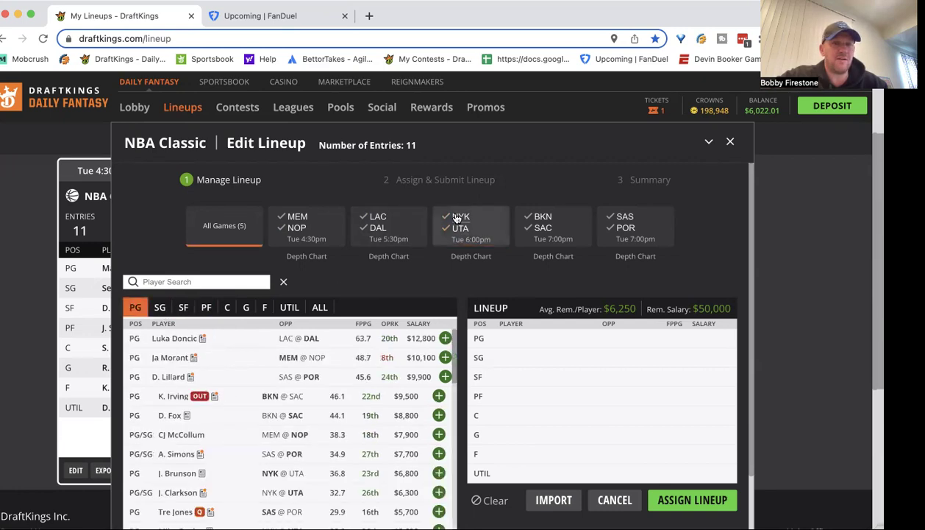
click(452, 217)
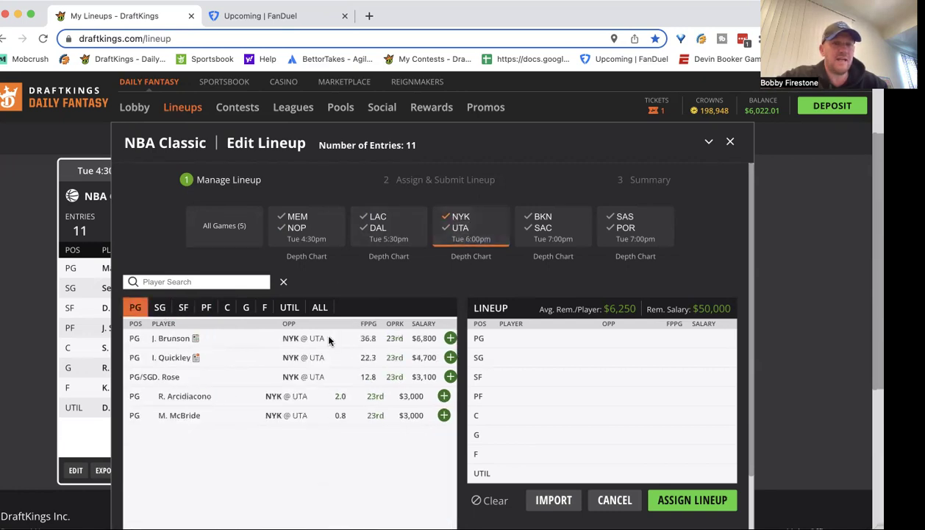
click(185, 309)
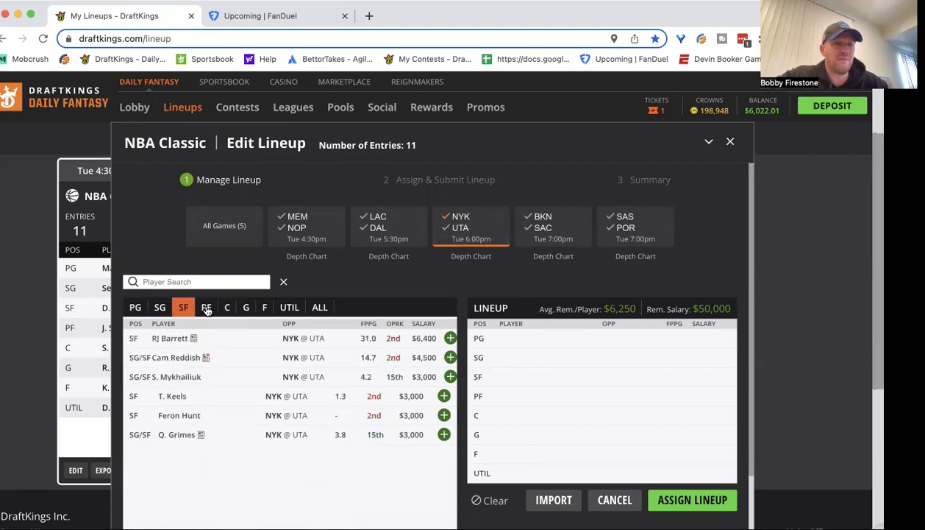
click(207, 309)
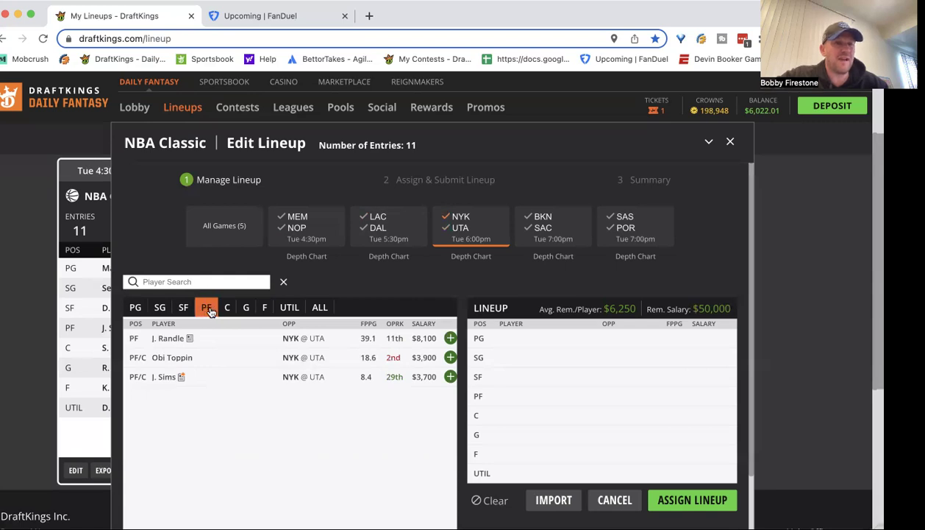
Replace the NYK filter with BKN and view its power forwards and small forwards.
click(448, 219)
click(543, 228)
click(543, 229)
click(543, 229)
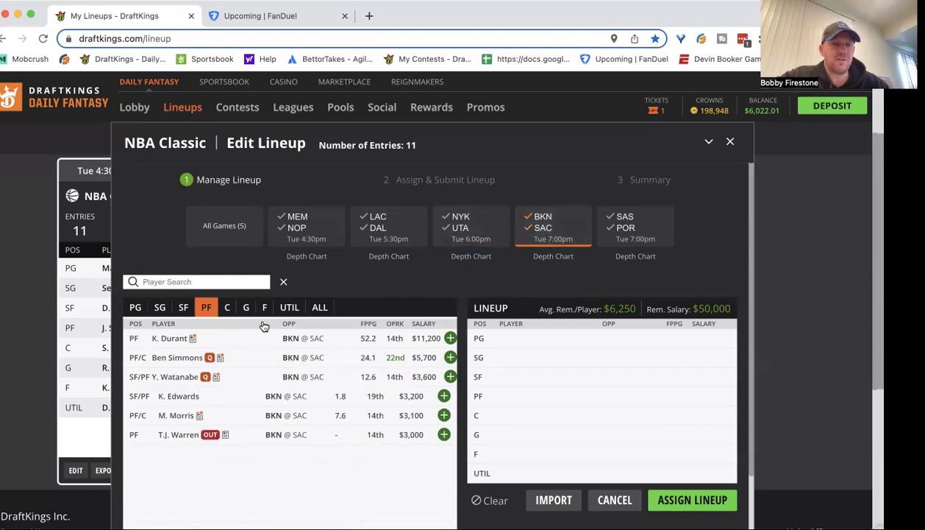
click(184, 308)
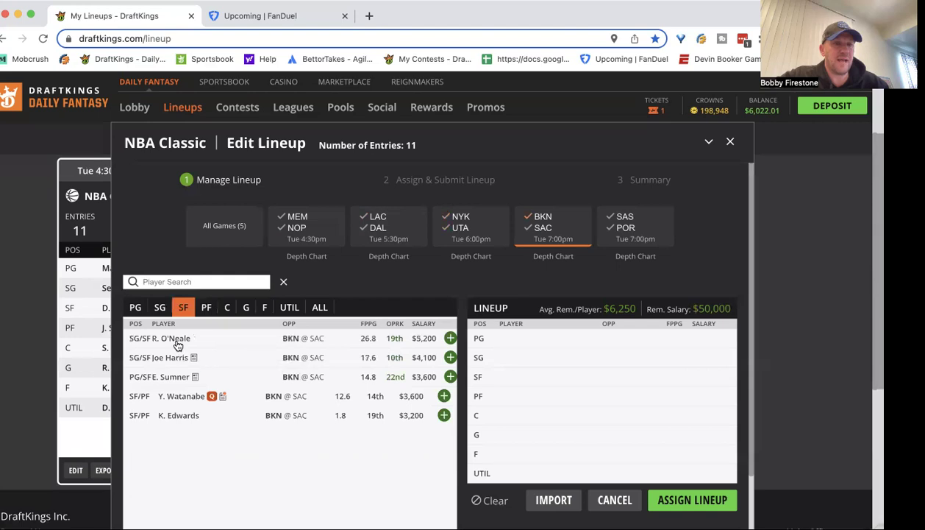
Examine Royce O'Neale's game log from the Brooklyn small forwards and return to the player list.
click(175, 338)
click(419, 229)
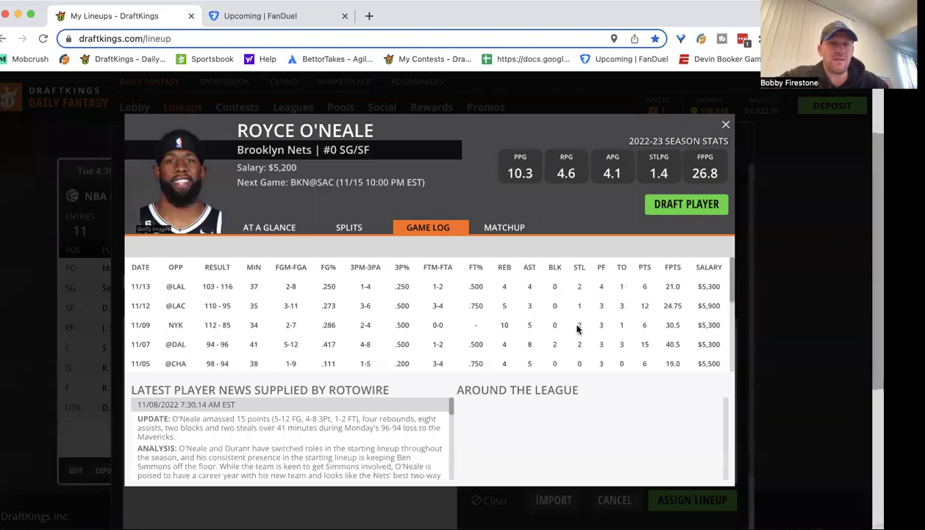
scroll(576, 327, down, 5)
scroll(578, 324, up, 5)
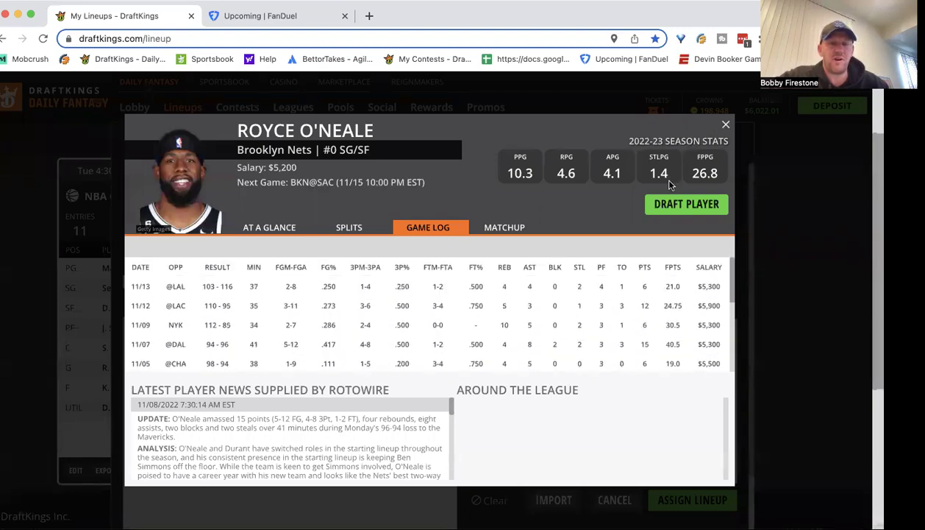
click(724, 124)
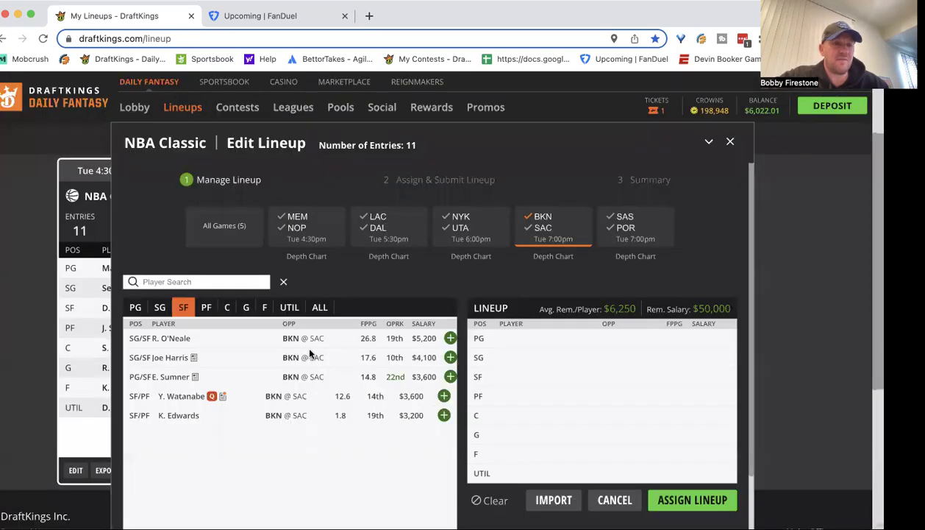
Examine Seth Curry's game log from the Brooklyn shooting guards and return to the player list.
click(156, 308)
click(176, 379)
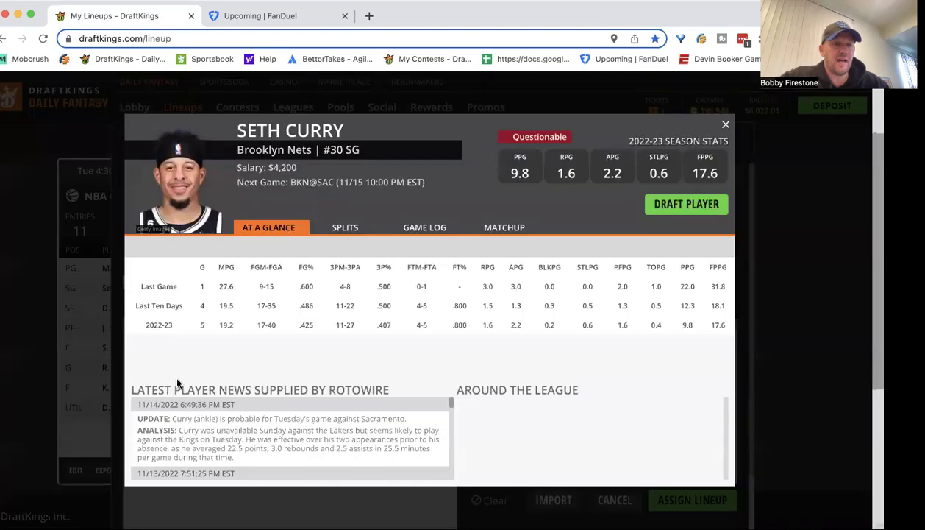
click(428, 227)
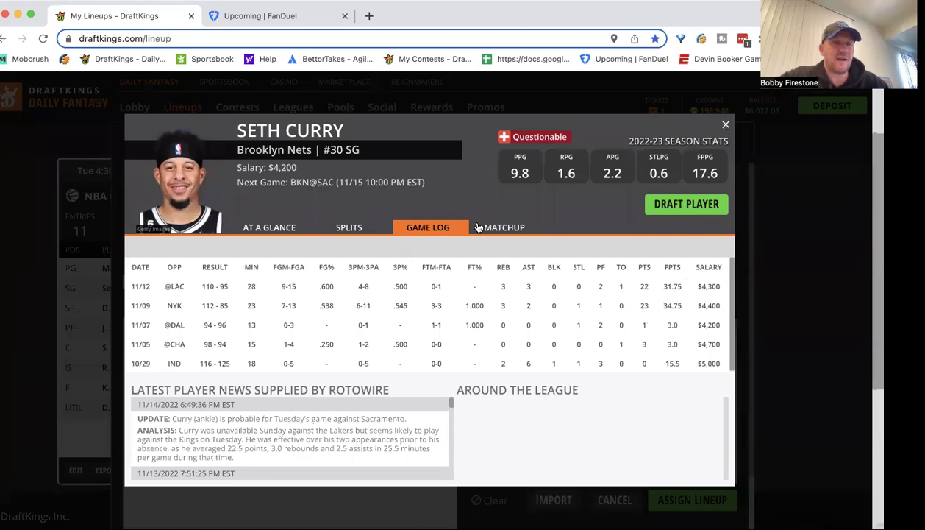
click(725, 126)
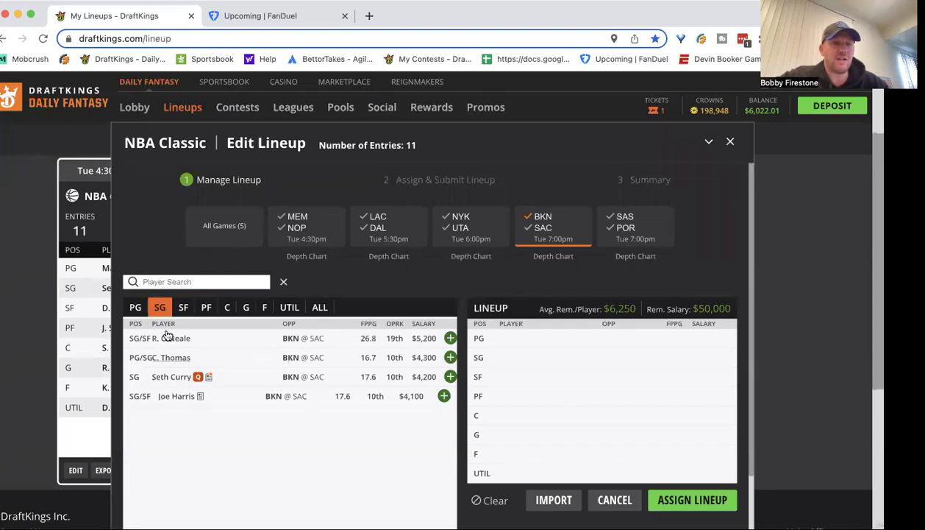
Examine Brooklyn's point guards, shooting guards, small forwards, power forwards and centers.
click(135, 306)
click(159, 308)
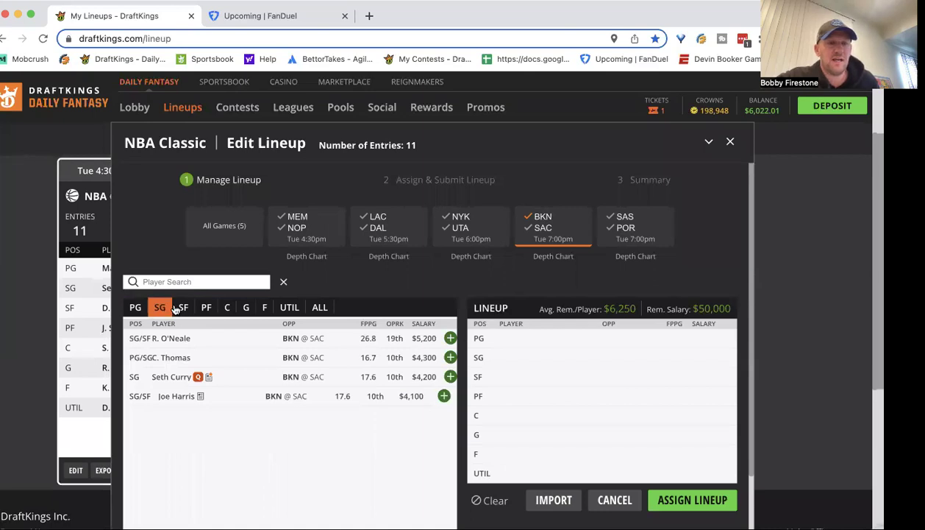
click(185, 308)
click(205, 307)
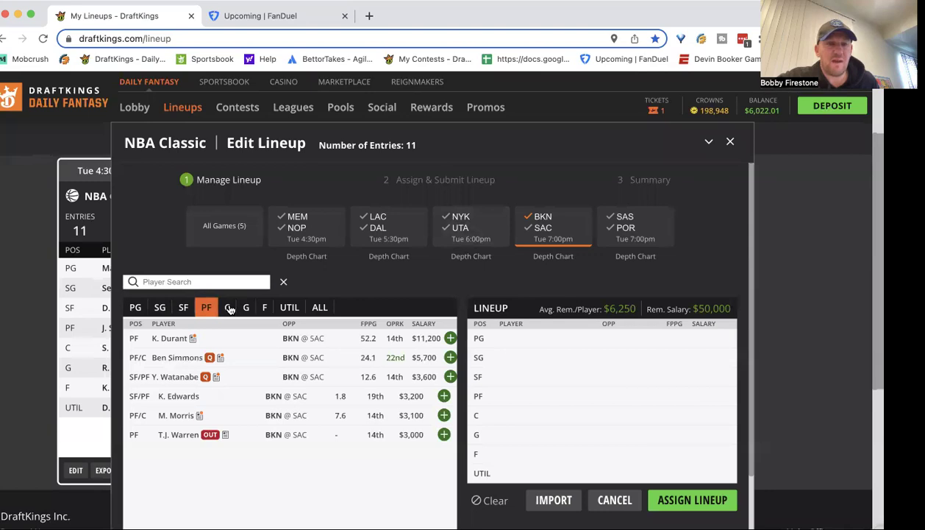
click(227, 307)
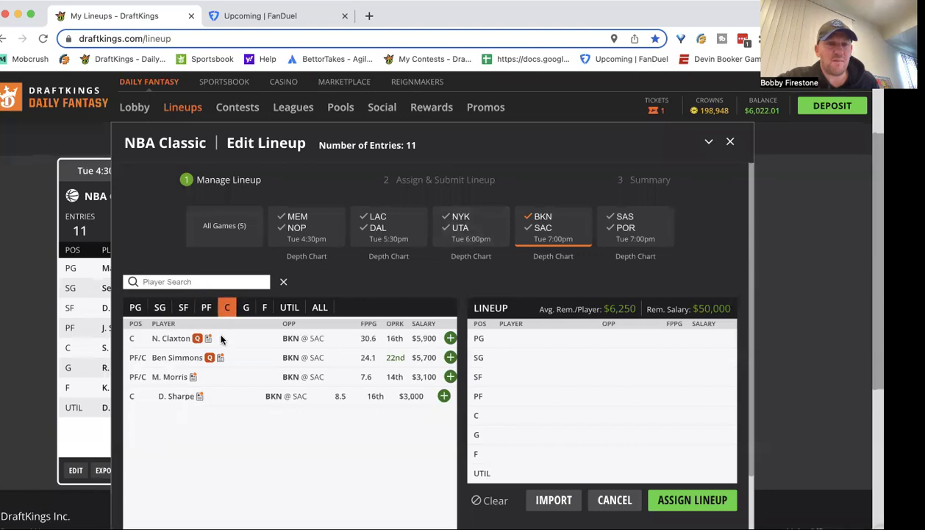
Switch the team filter from BKN to SAC and examine its centers, point guards and shooting guards.
click(528, 216)
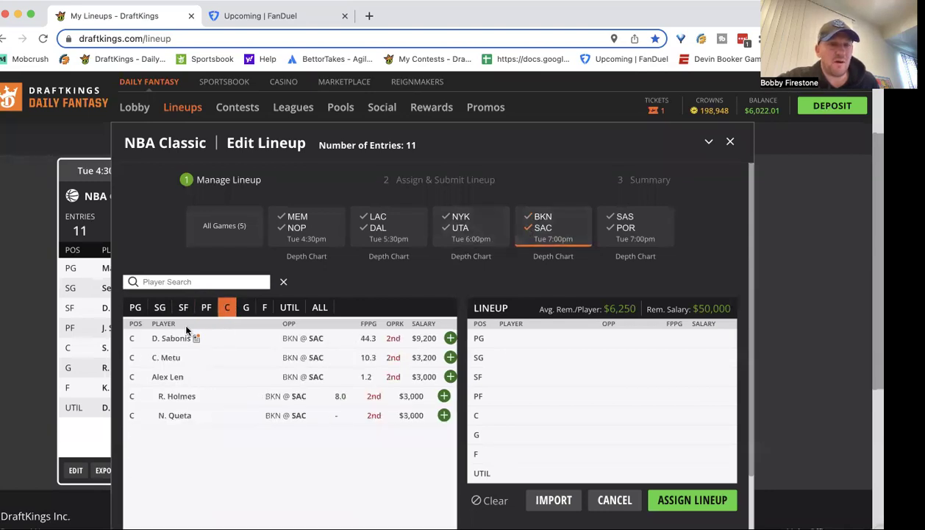
click(134, 307)
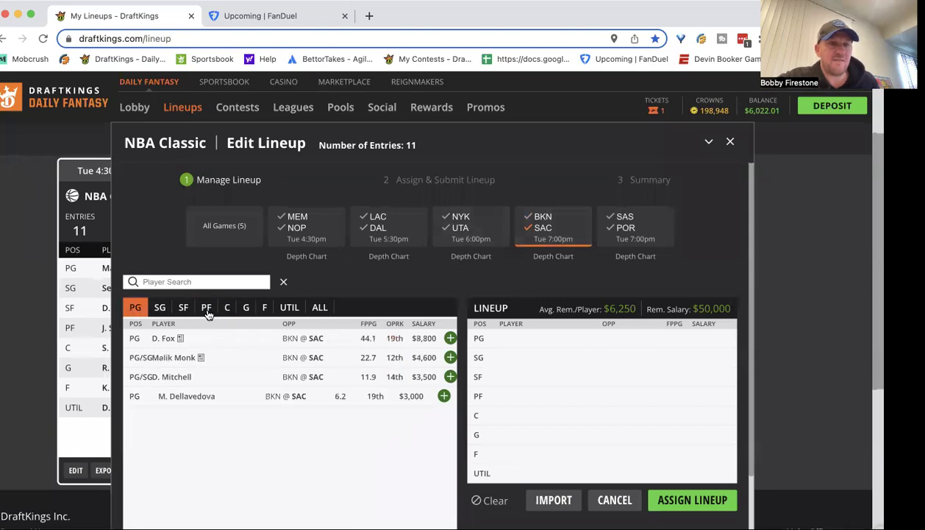
click(160, 307)
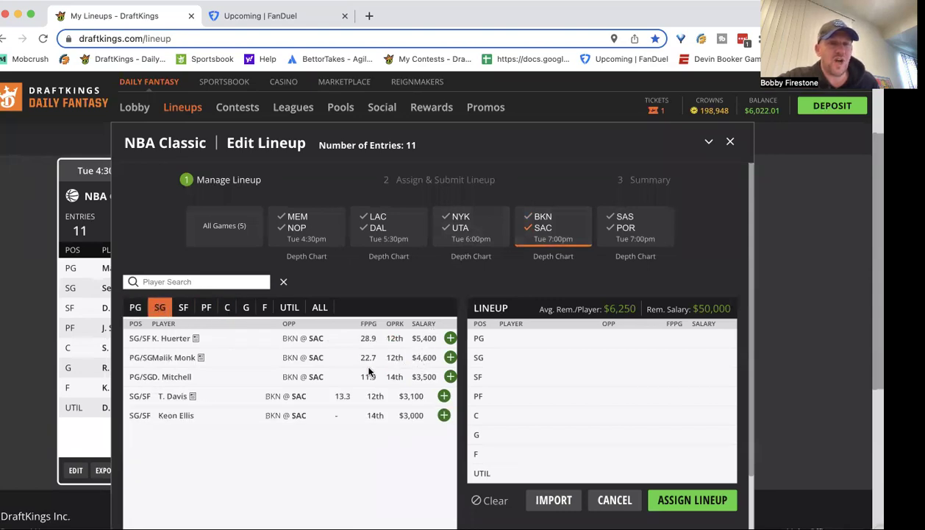
Examine Malik Monk's game log from the Sacramento shooting guards and return to the player list.
click(180, 360)
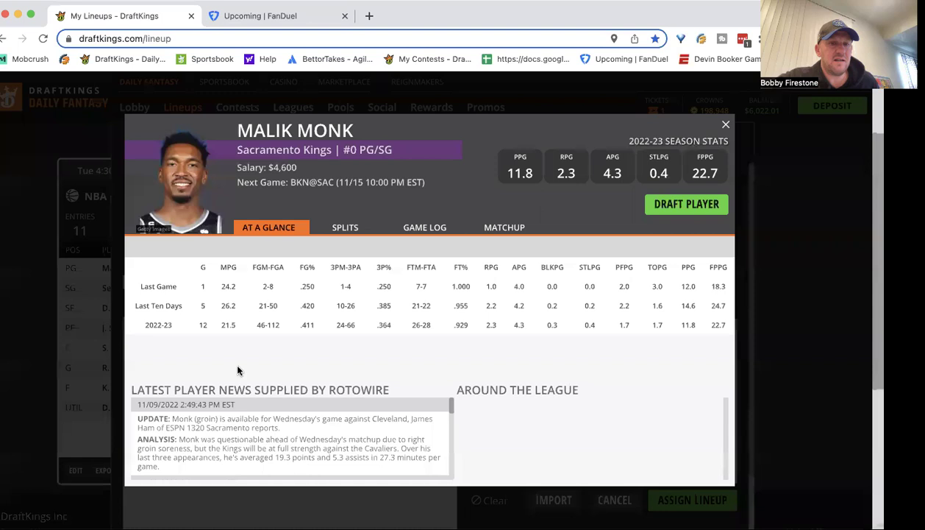
click(441, 227)
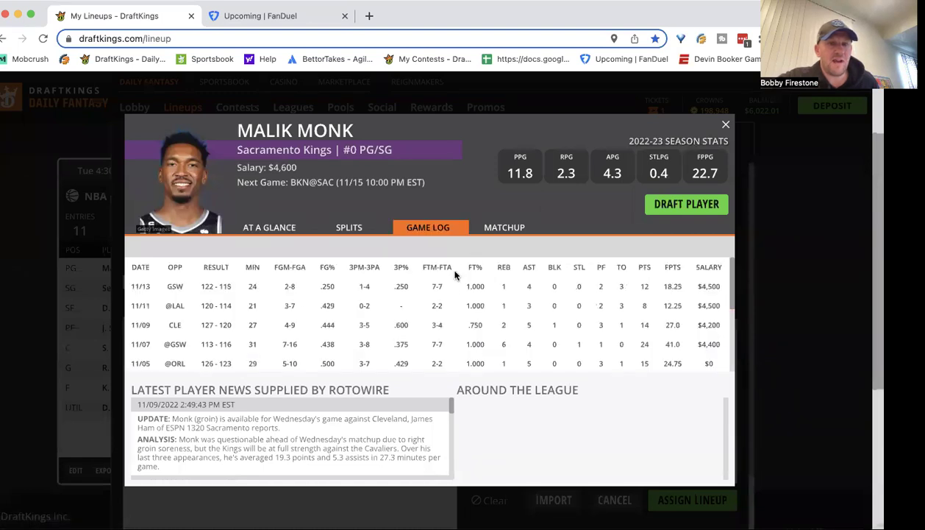
click(724, 126)
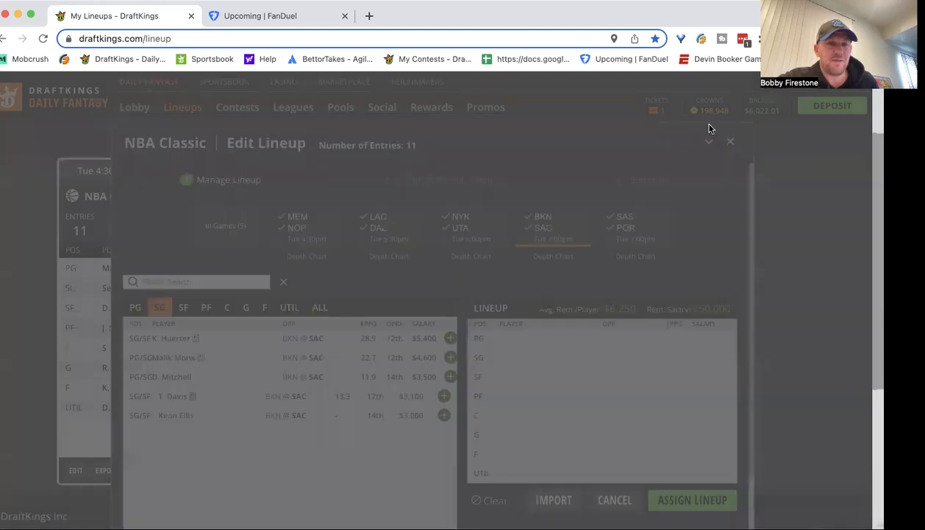
Examine Kevin Huerter's game log, return to the player list, and view Sacramento's power forwards.
click(187, 338)
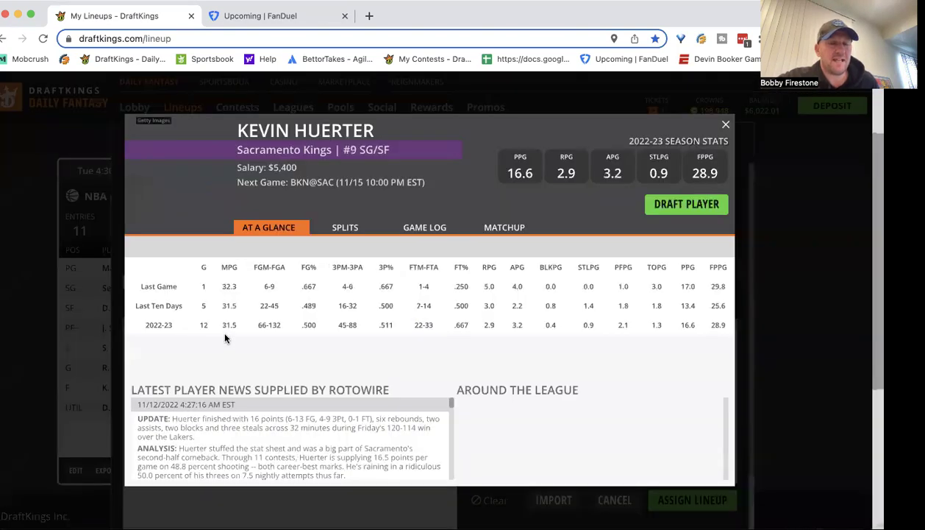
click(422, 227)
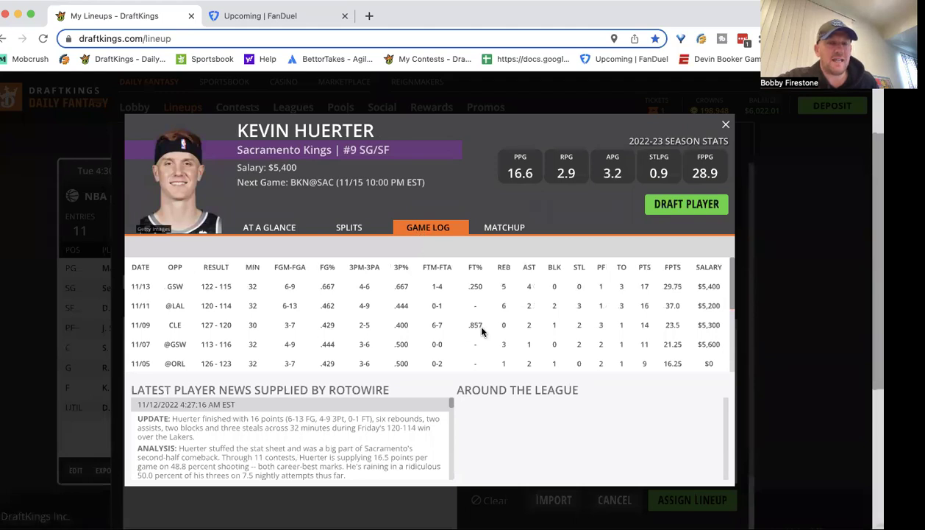
click(726, 126)
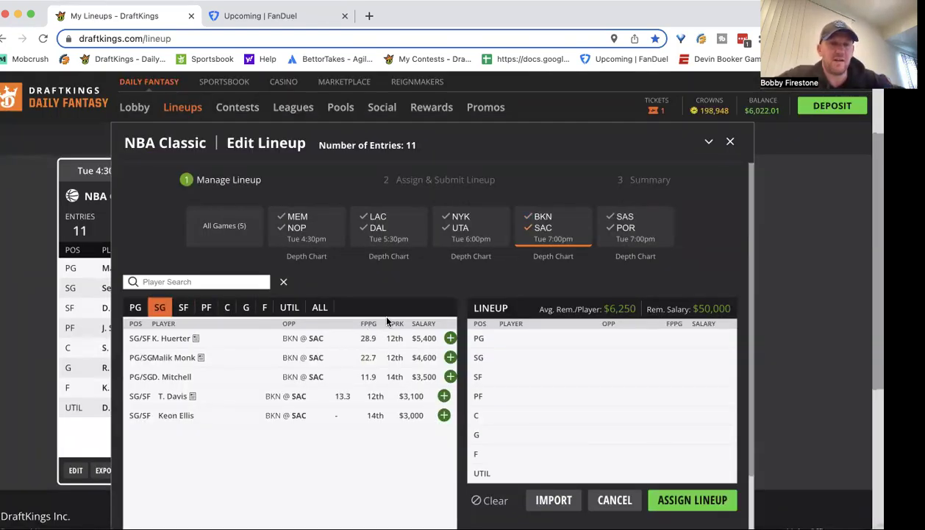
click(210, 308)
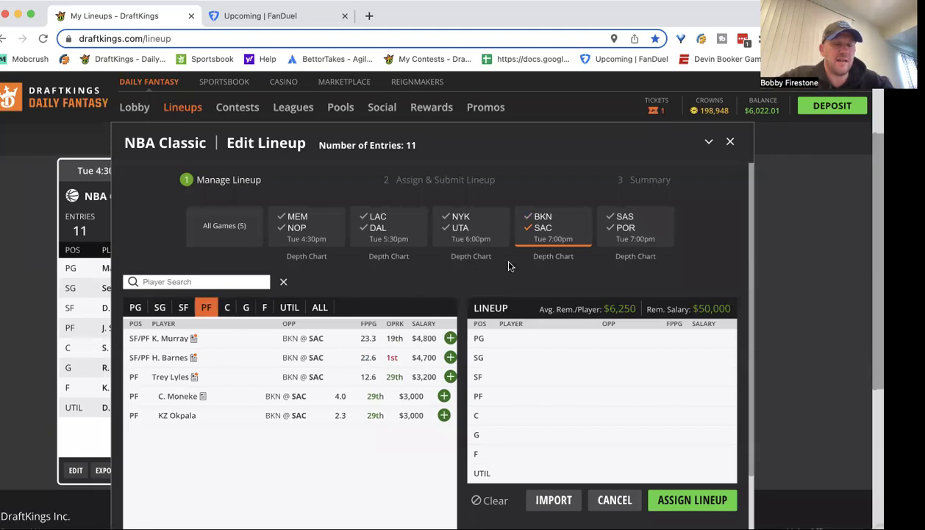
Switch the team filter from SAC to BKN, recheck Brooklyn's power forwards, small forwards and shooting guards, and clear the filter.
click(546, 228)
click(541, 217)
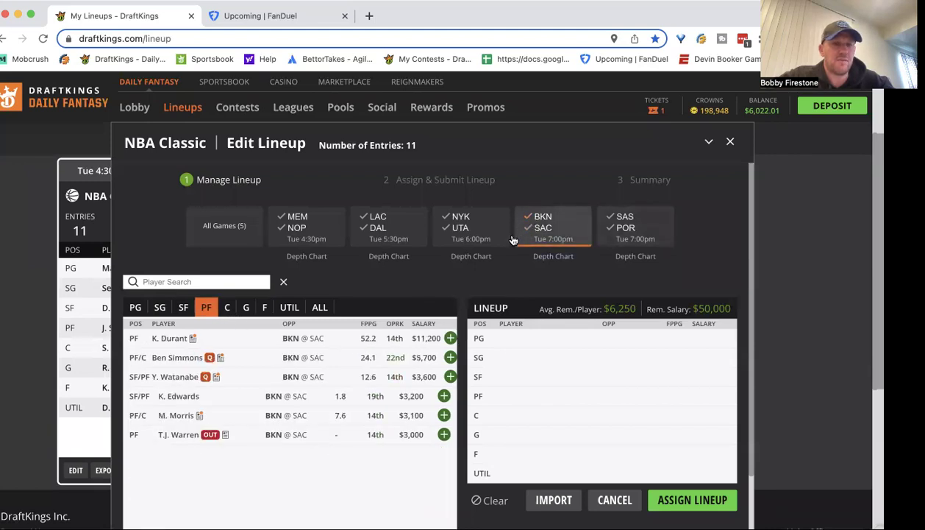
click(184, 307)
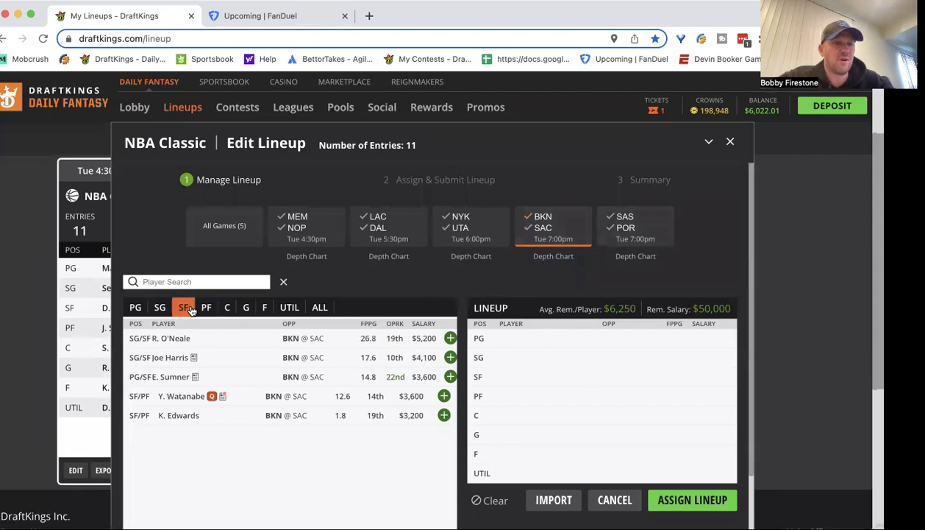
click(539, 218)
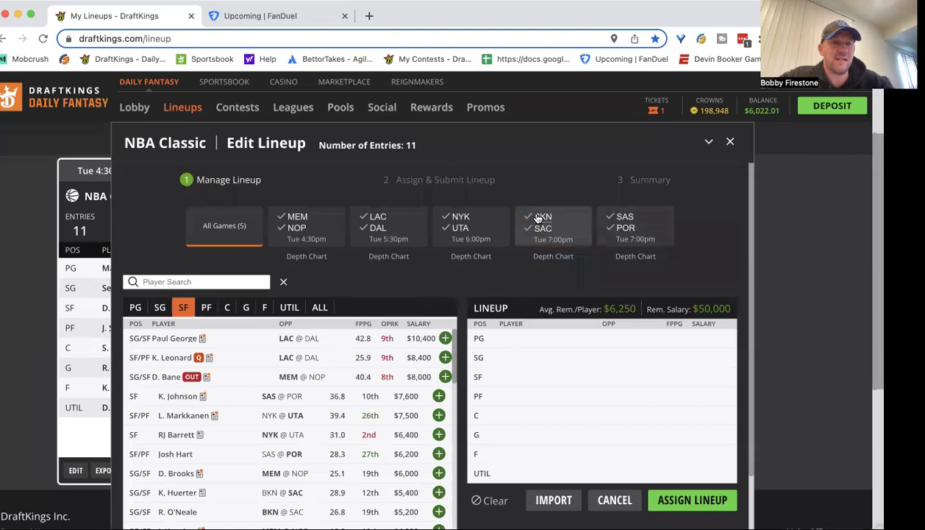
click(540, 218)
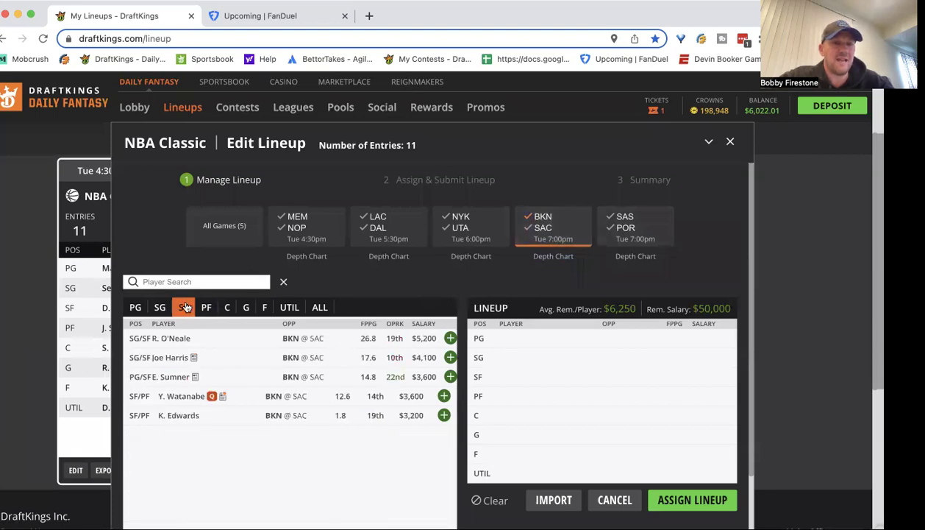
click(161, 309)
click(183, 307)
click(542, 221)
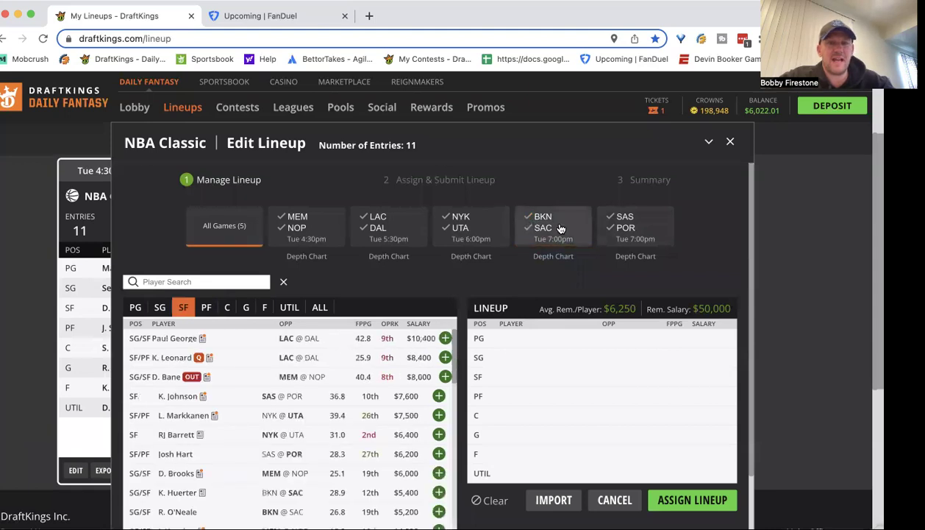
Filter the player list to SAS and examine San Antonio's small forwards, power forwards, point guards and centers.
click(615, 216)
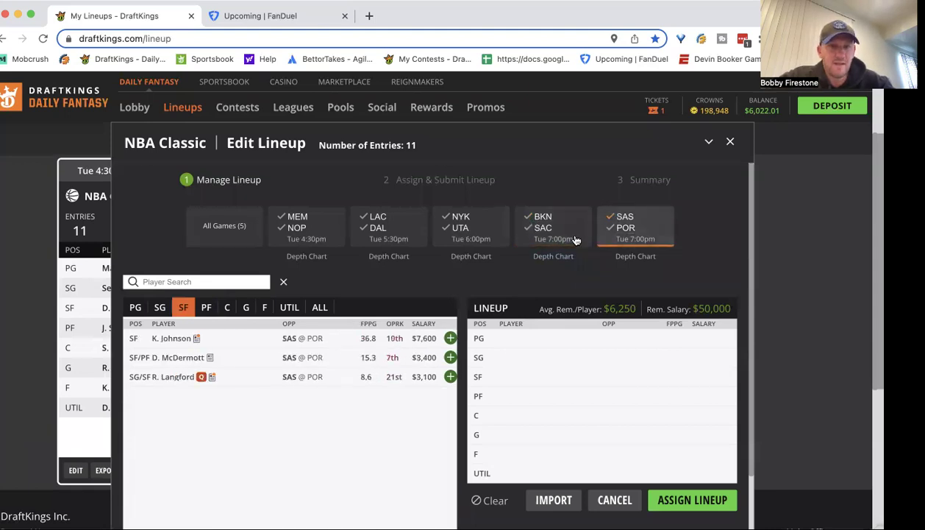
click(200, 308)
click(135, 307)
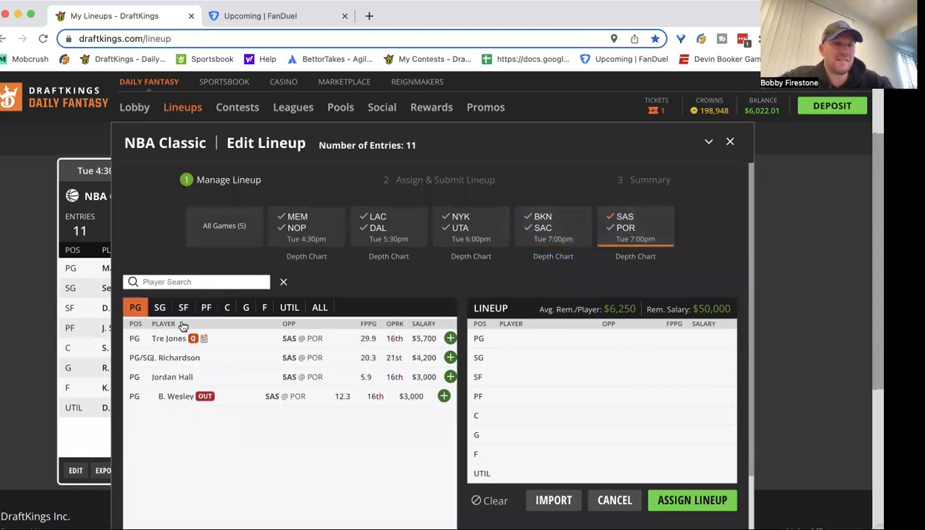
click(187, 308)
click(227, 308)
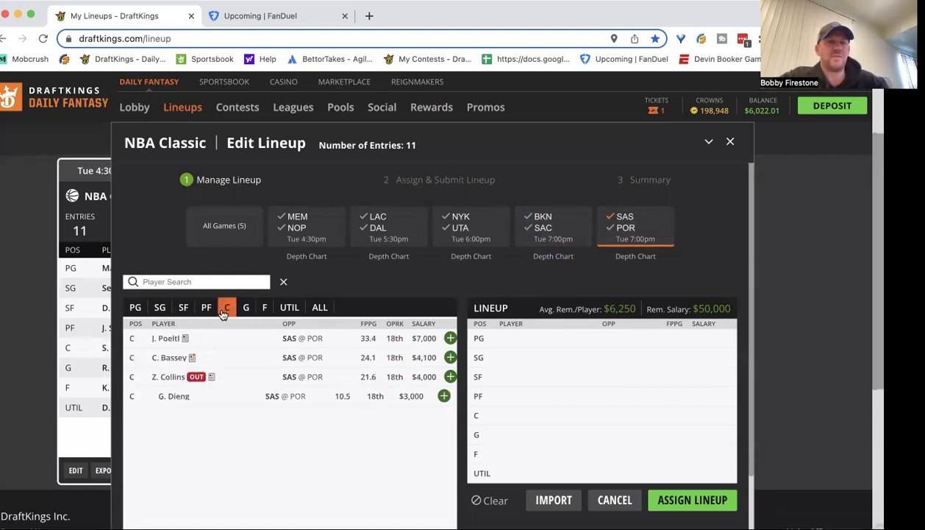
Examine Jeremy Sochan's game log from the San Antonio power forwards and return to the player list.
click(206, 308)
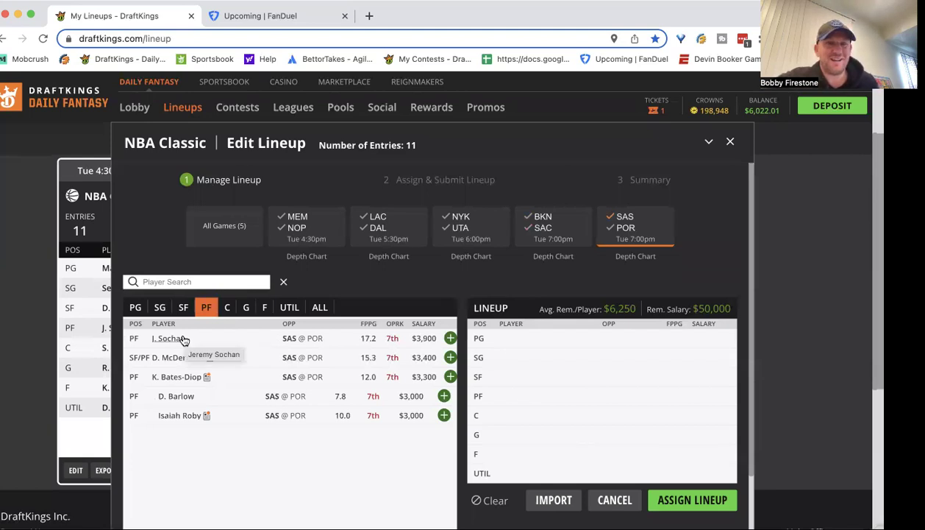
click(183, 339)
click(425, 232)
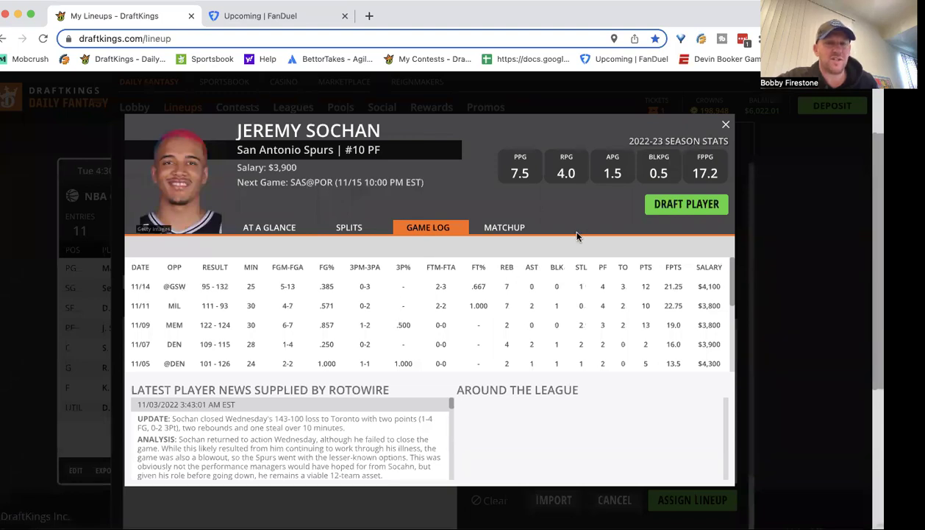
click(725, 125)
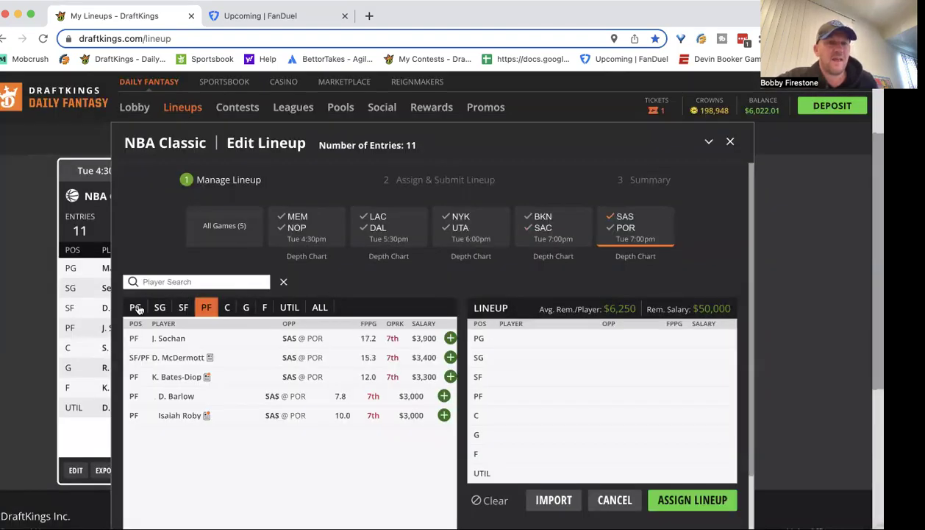
Examine Tre Jones's game log from the San Antonio point guards and return to the player list.
click(135, 307)
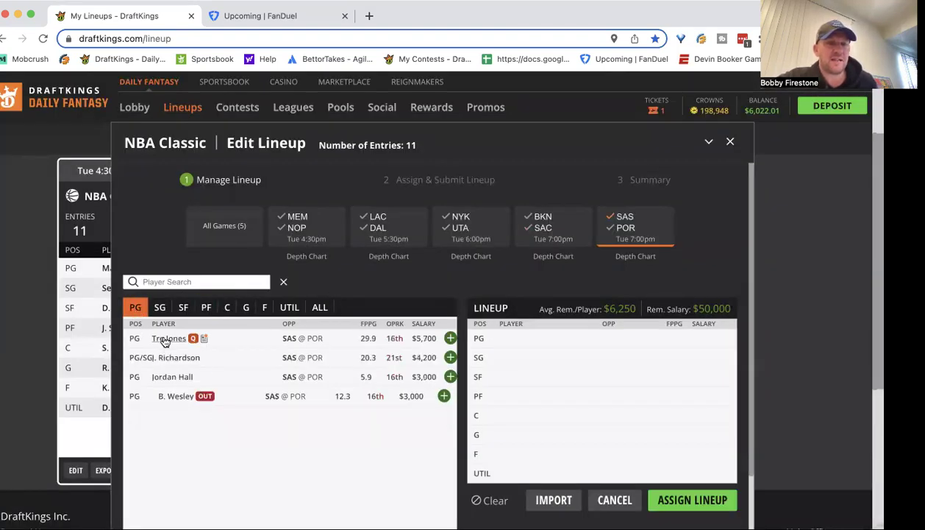
click(168, 339)
click(430, 229)
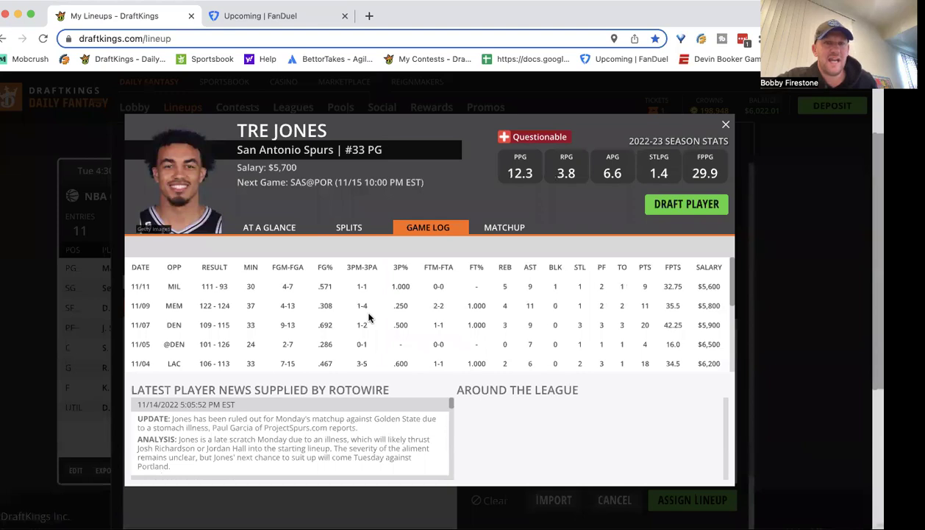
scroll(371, 317, down, 2)
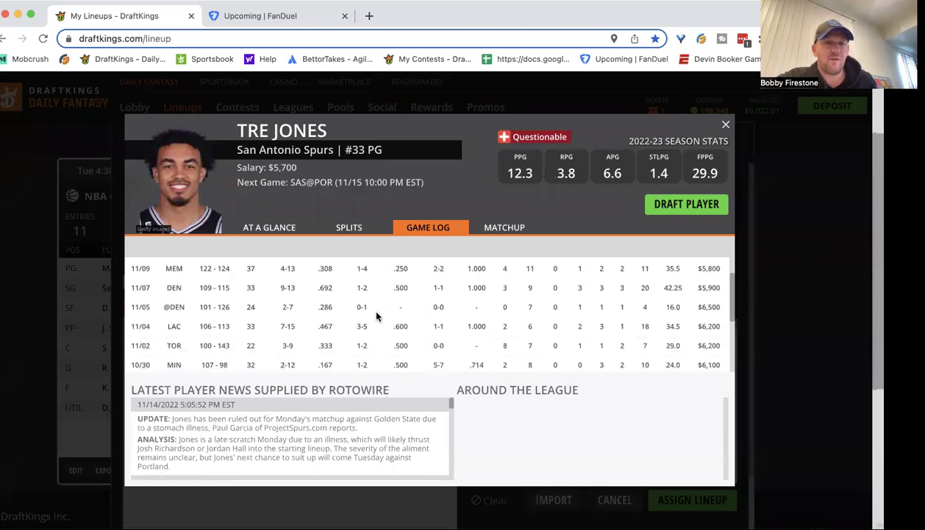
scroll(376, 316, up, 2)
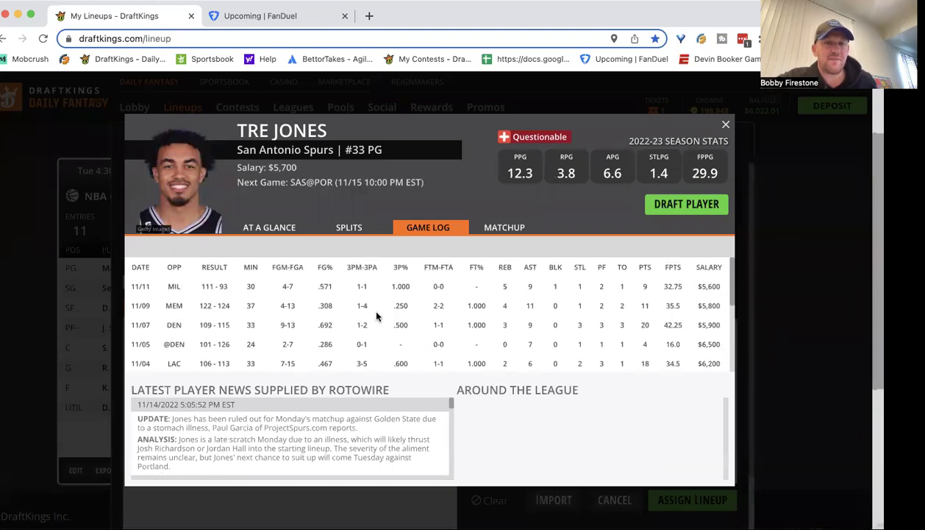
click(726, 125)
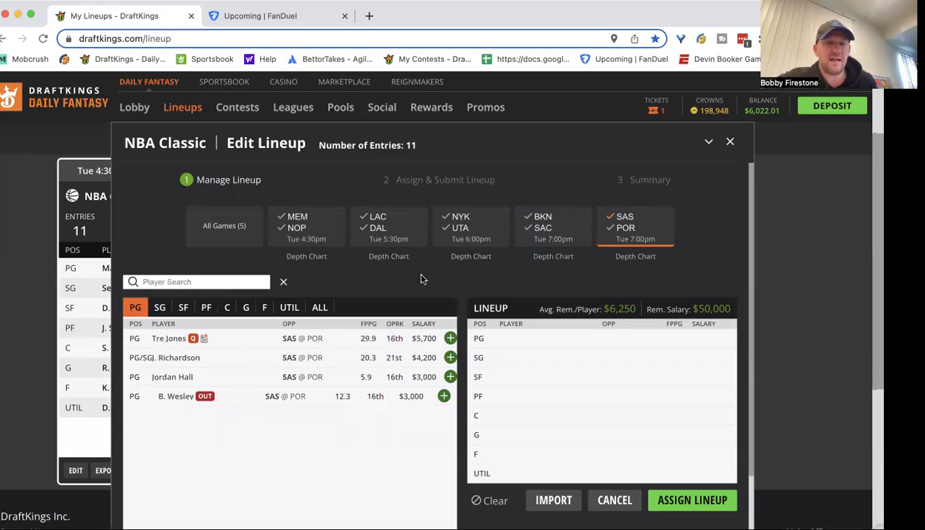
Examine San Antonio's shooting guards, small forwards and centers.
click(160, 309)
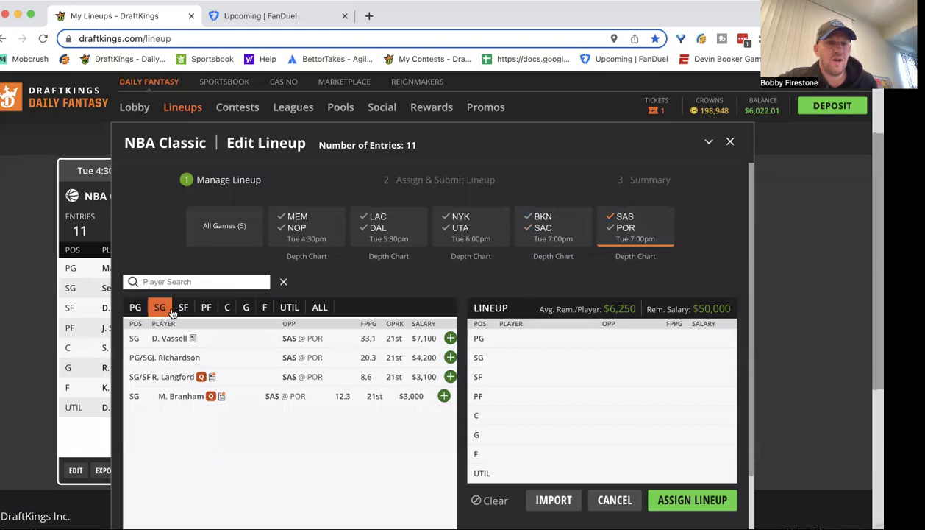
click(184, 310)
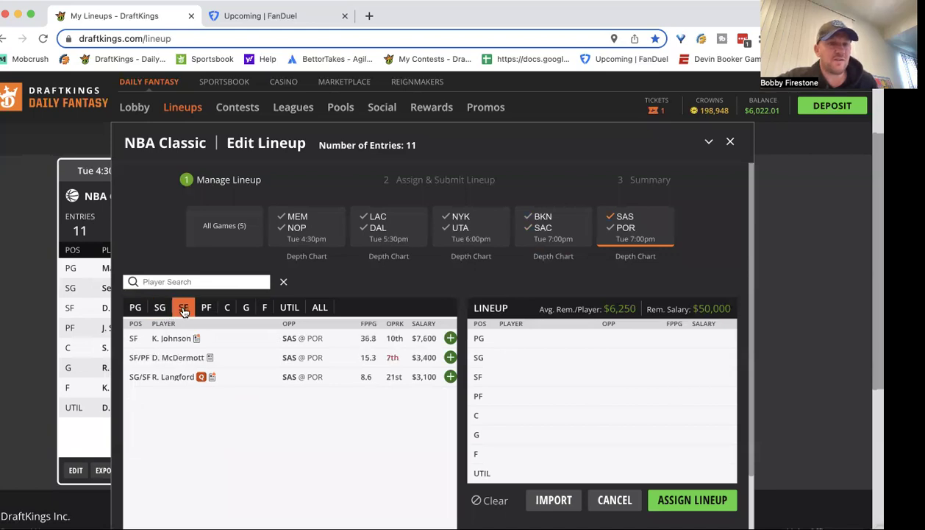
click(224, 309)
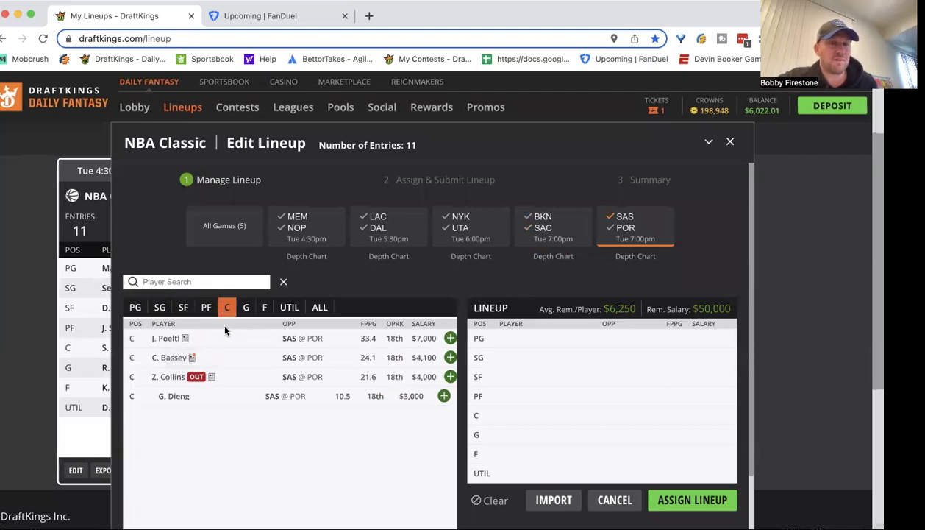
Switch the team filter from SAS to POR, examine Jusuf Nurkic's game log among the centers, and return to the list.
click(609, 217)
click(608, 229)
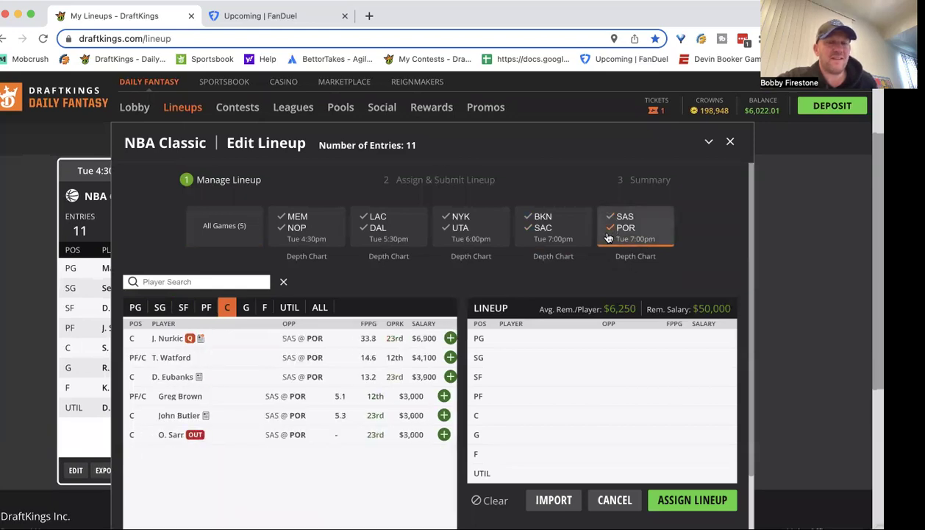
click(175, 341)
click(418, 231)
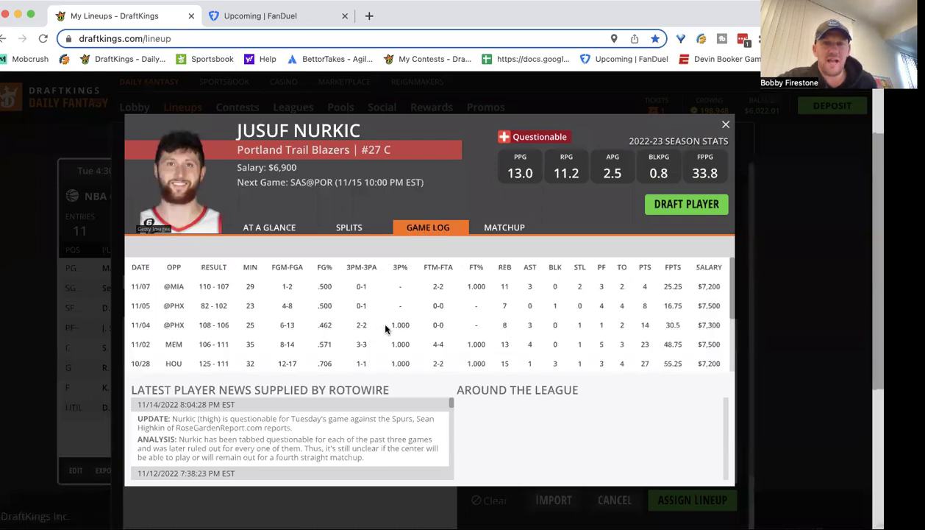
click(725, 126)
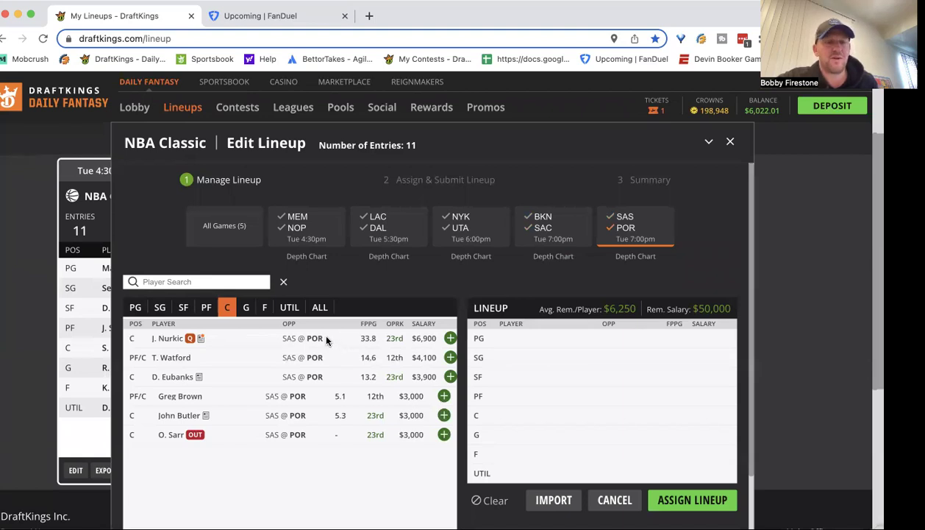
Examine Portland's power forwards, small forwards, shooting guards and point guards.
click(208, 308)
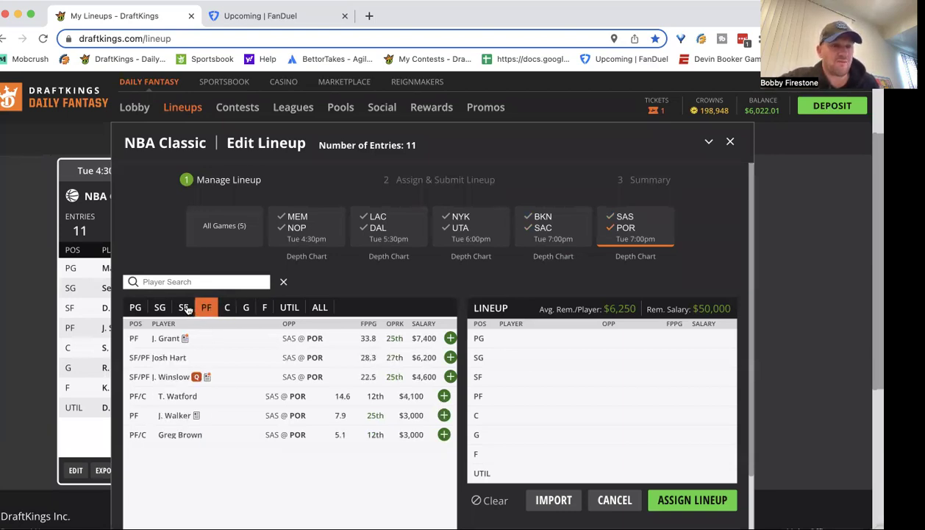
click(184, 307)
click(166, 308)
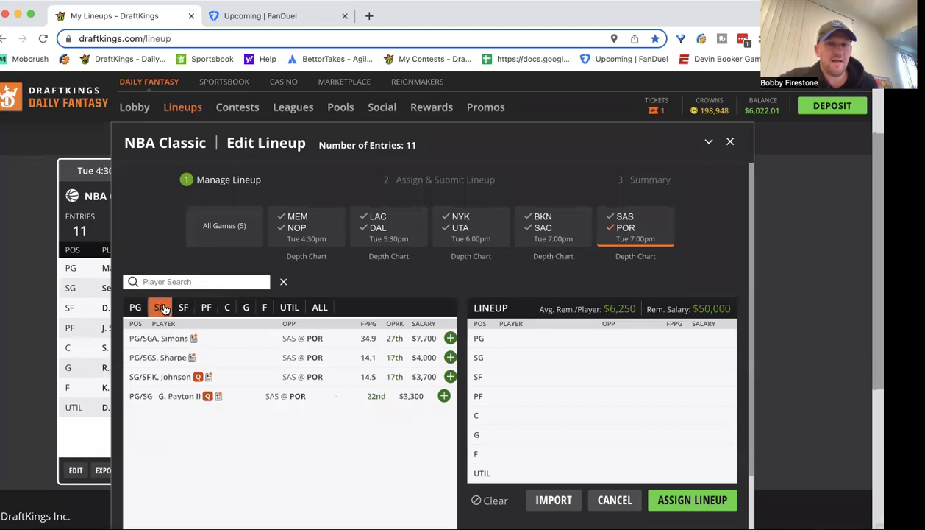
click(146, 310)
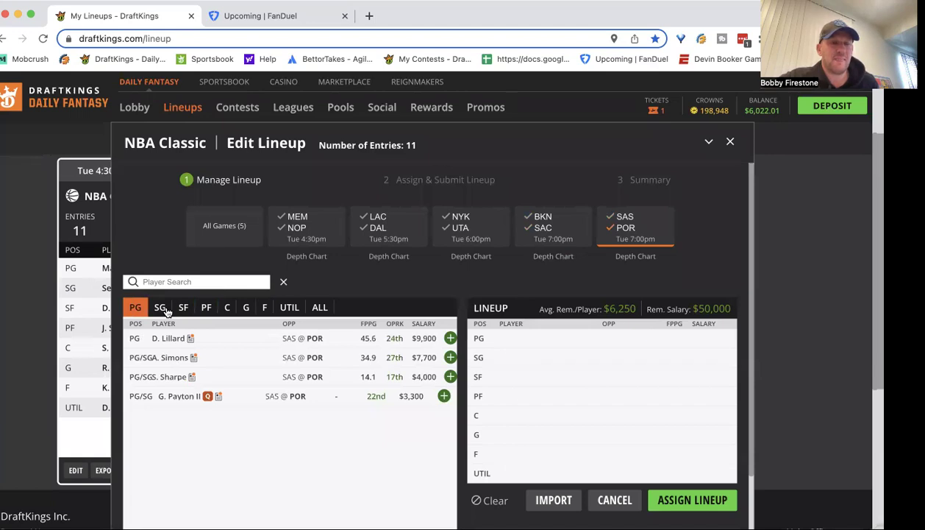
Examine Damian Lillard's at-a-glance stats and latest news, and return to the player list.
click(174, 339)
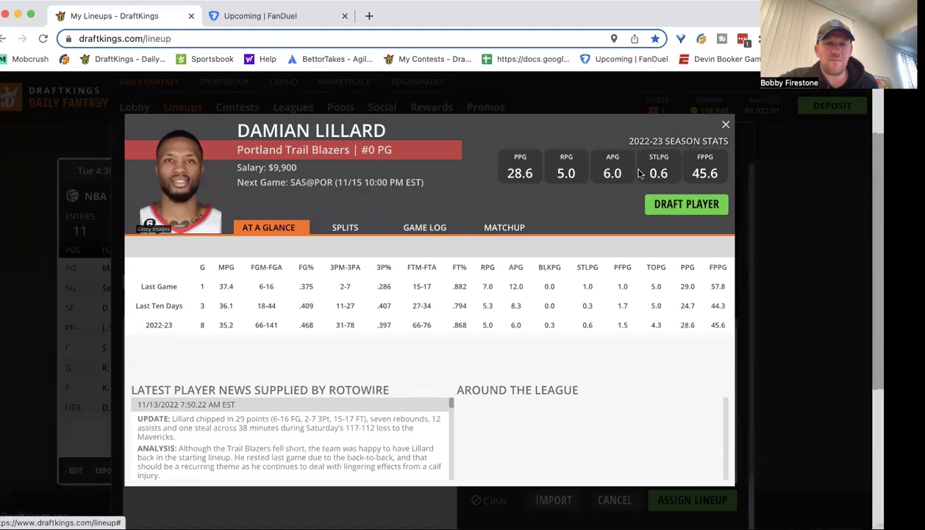
click(721, 124)
click(169, 338)
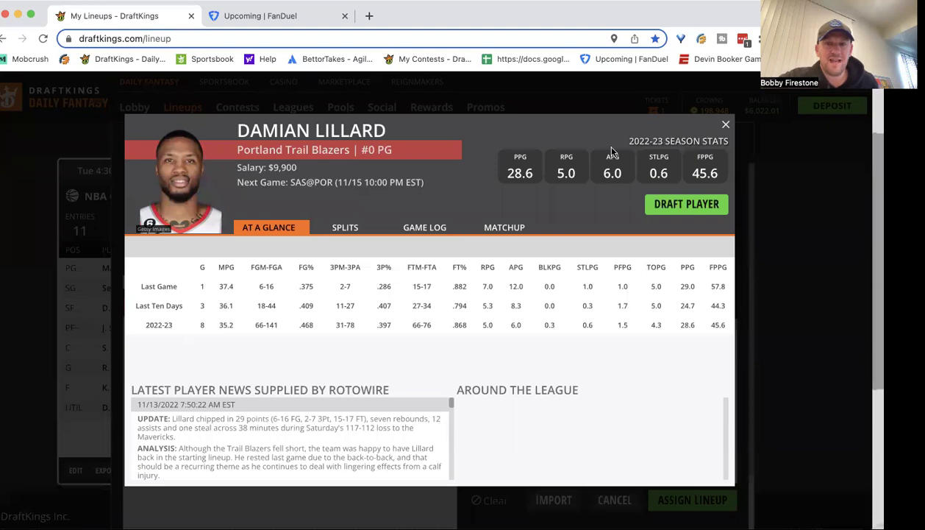
click(719, 124)
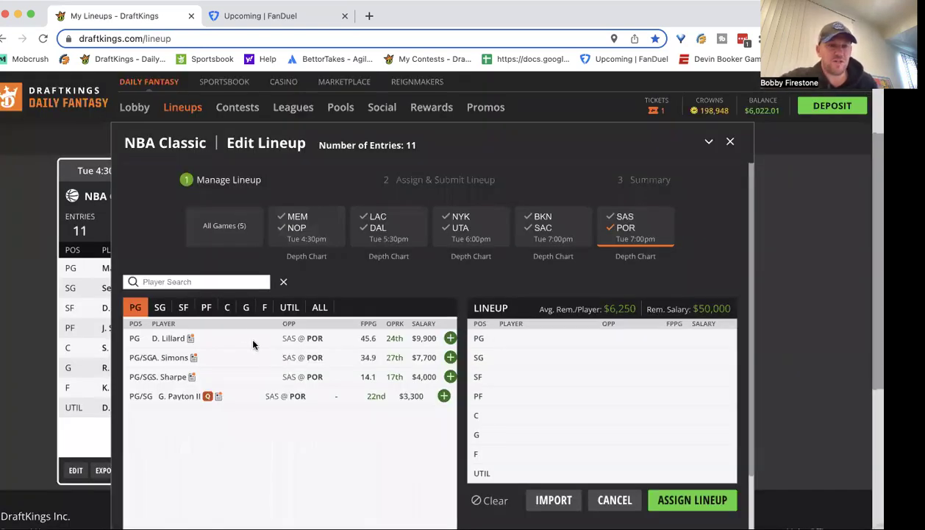
Recheck Portland's power forwards, centers and small forwards.
click(206, 308)
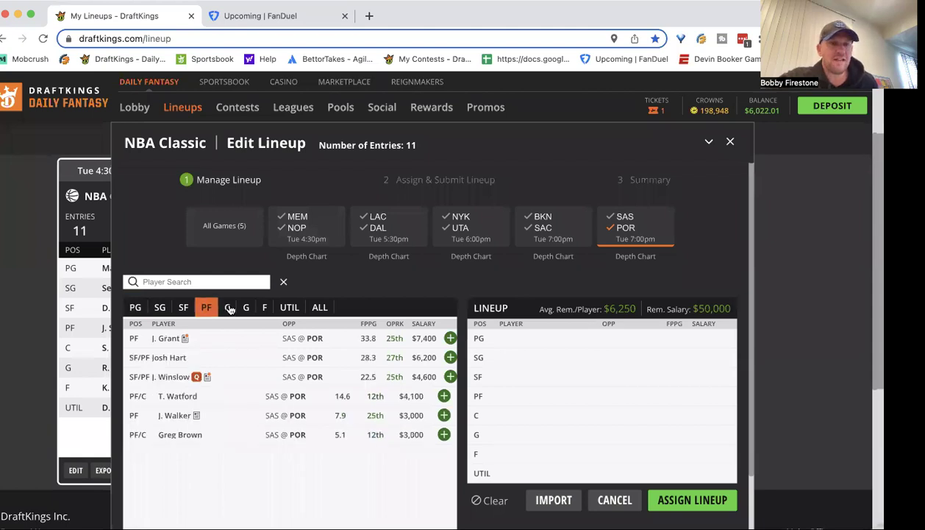
click(225, 307)
click(203, 307)
click(184, 308)
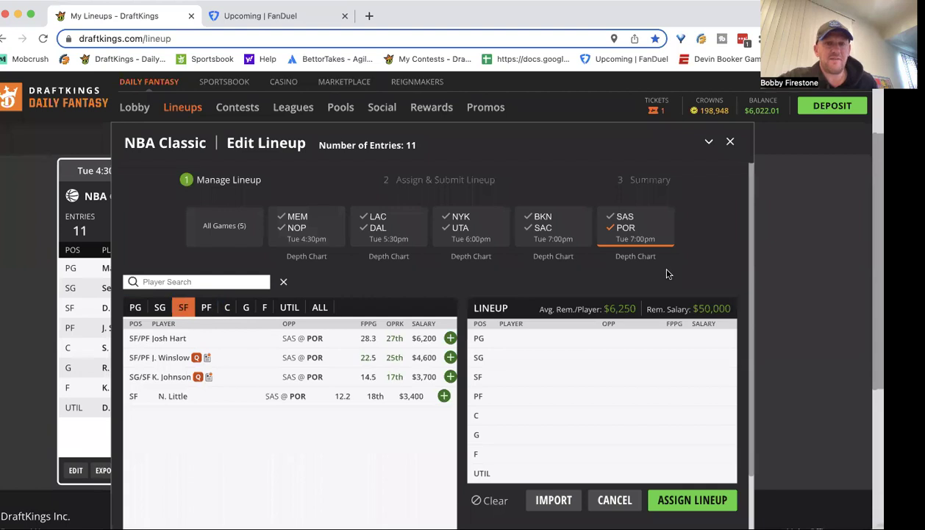
Clear the team filter to show small forwards from all games, and switch to the upcoming entries on FanDuel.
click(622, 216)
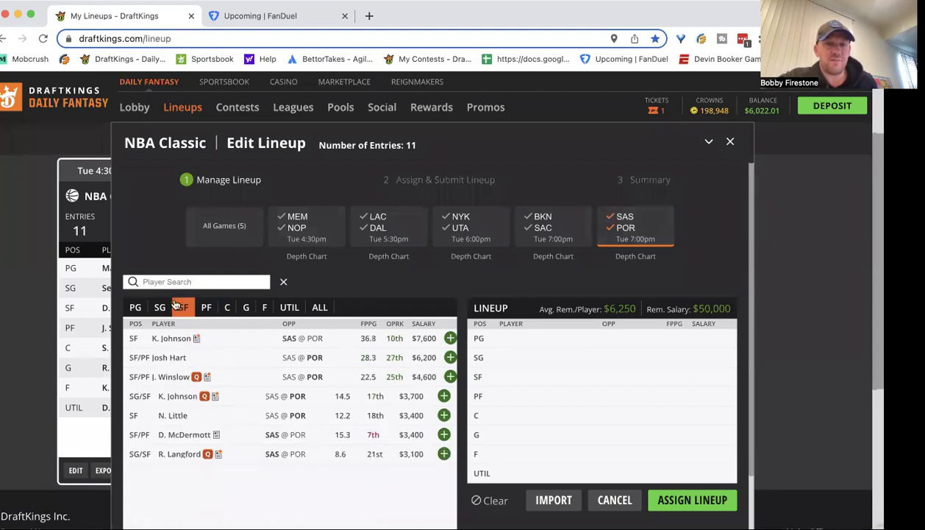
click(612, 229)
click(612, 228)
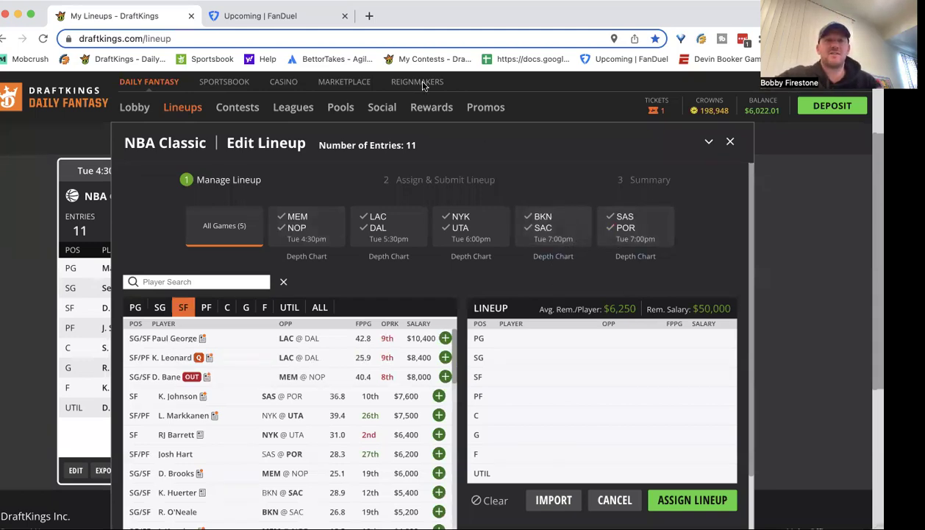
click(243, 15)
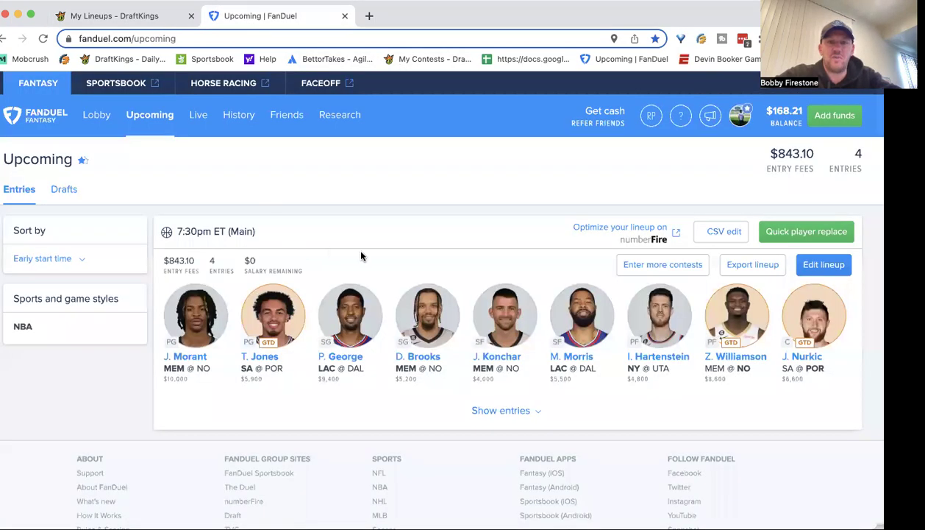